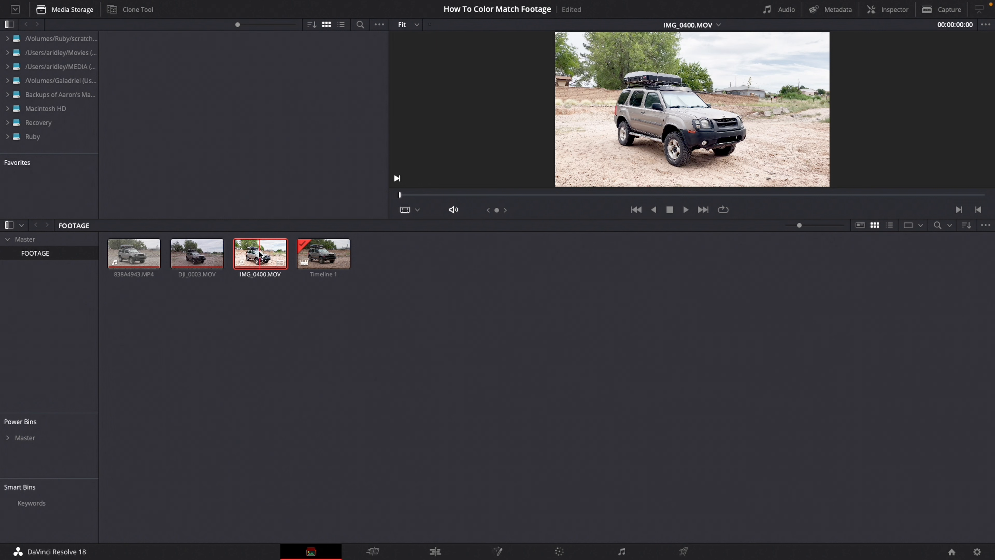
Step: View the 838A4943.MP4 clip and review the project's Color Management settings without changing them
left_click(144, 251)
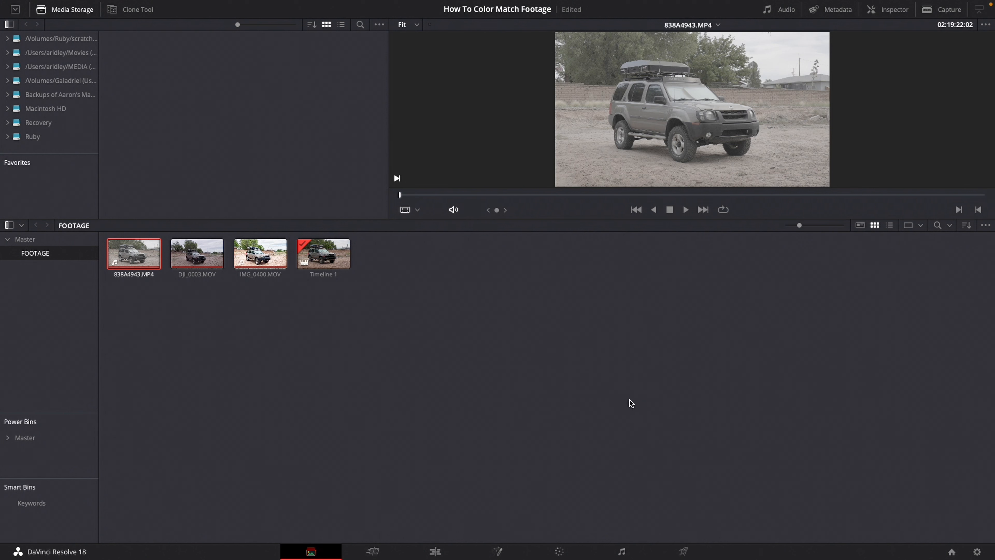
left_click(976, 551)
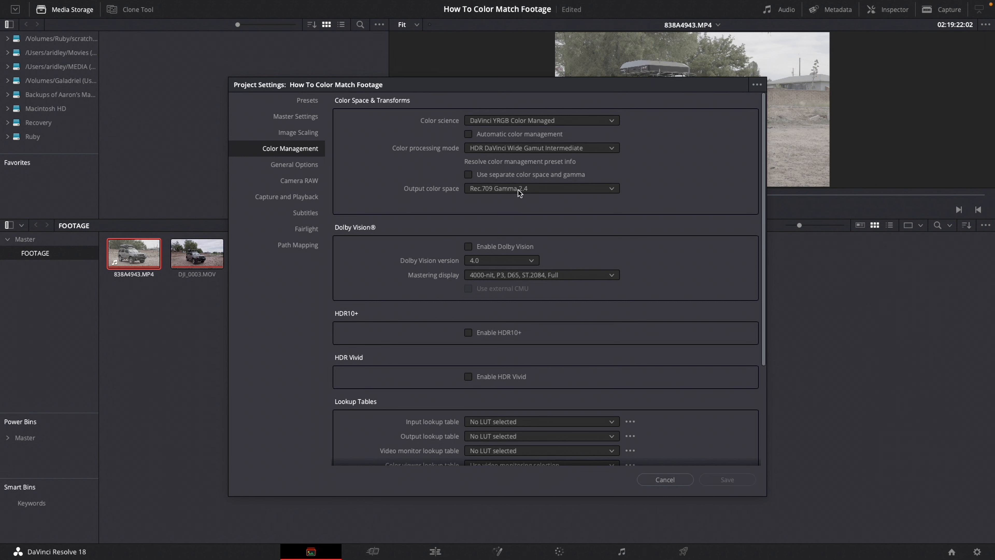
left_click(666, 480)
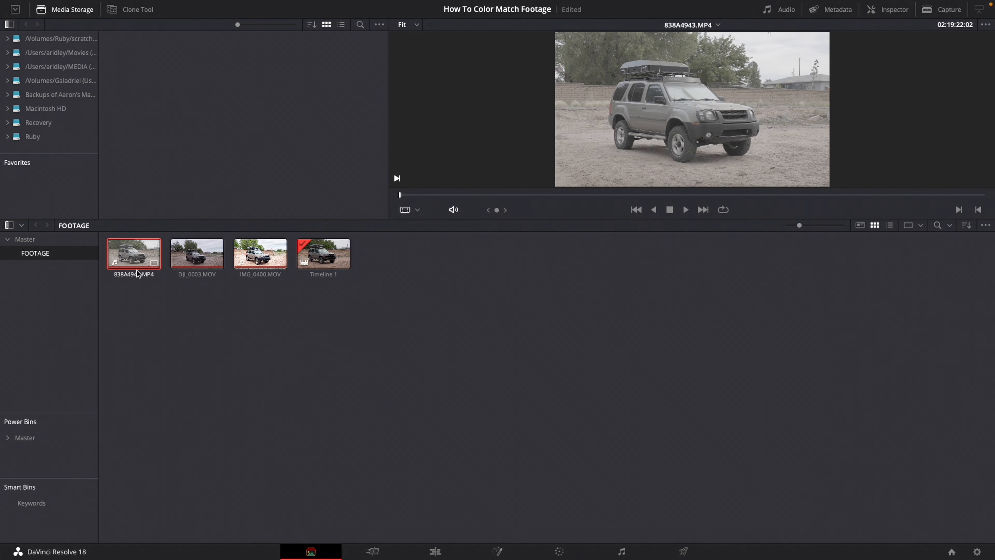
Step: Set the input color space of the 838A4943.MP4 clip to Canon Cinema Gamut/Canon Log 3
right_click(132, 255)
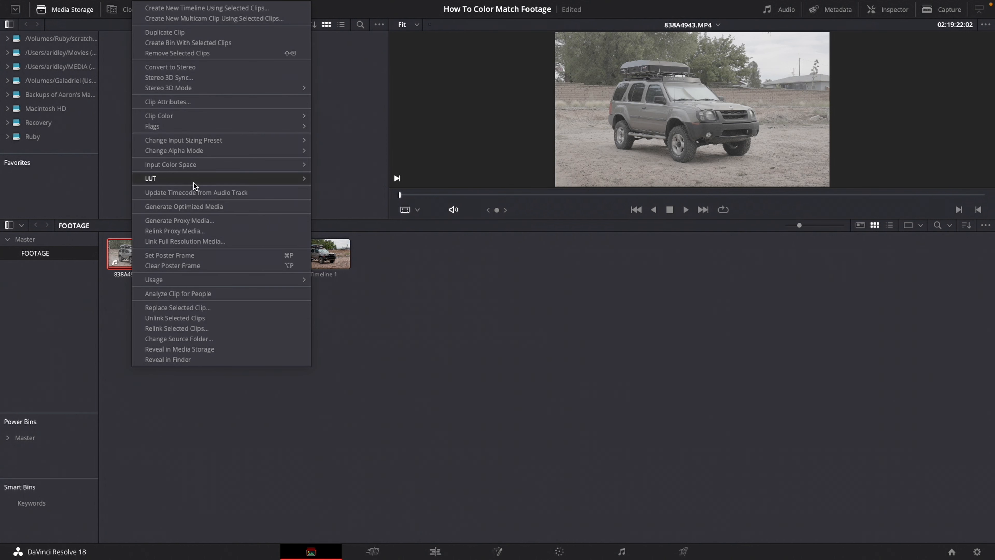
mouse_move(195, 172)
mouse_move(246, 164)
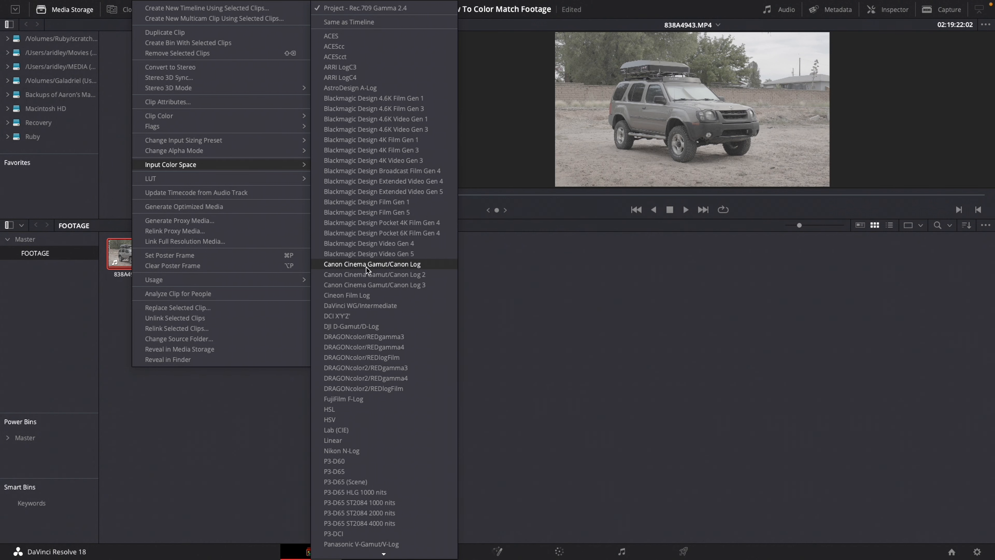
left_click(385, 285)
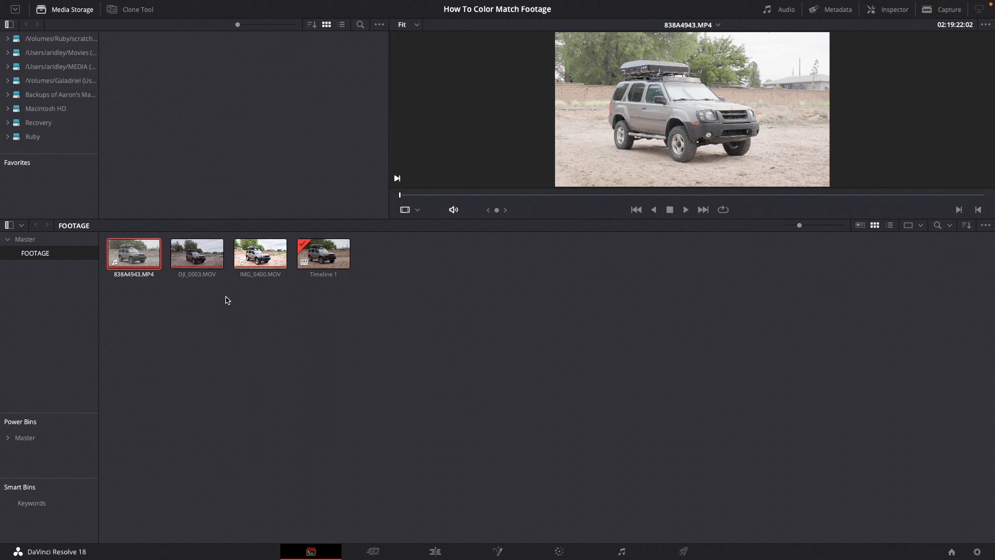
Step: Try DJI D-Gamut/D-Log as the input color space of DJI_0003.MOV and compare the clip with 838A4943.MP4
left_click(193, 258)
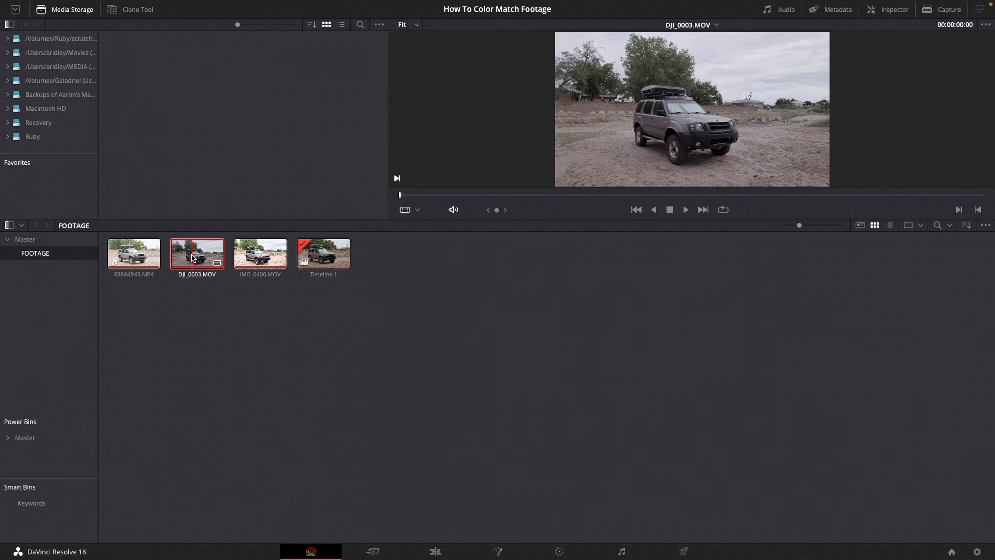
right_click(192, 256)
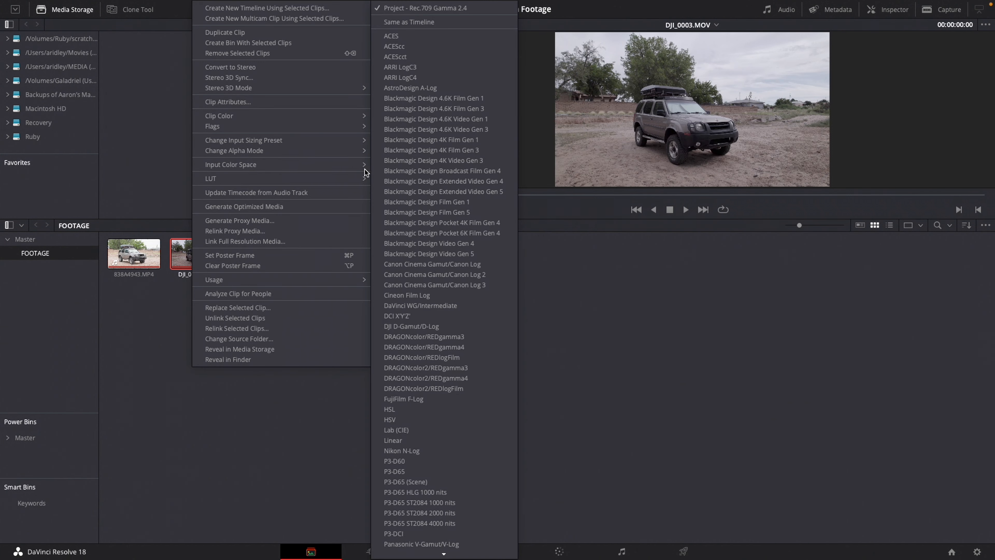
left_click(420, 328)
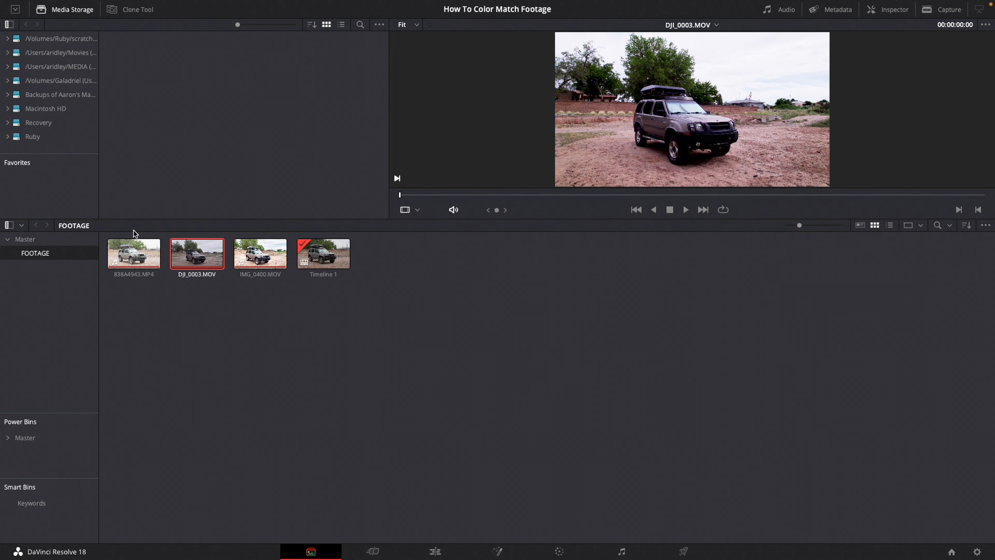
left_click(137, 257)
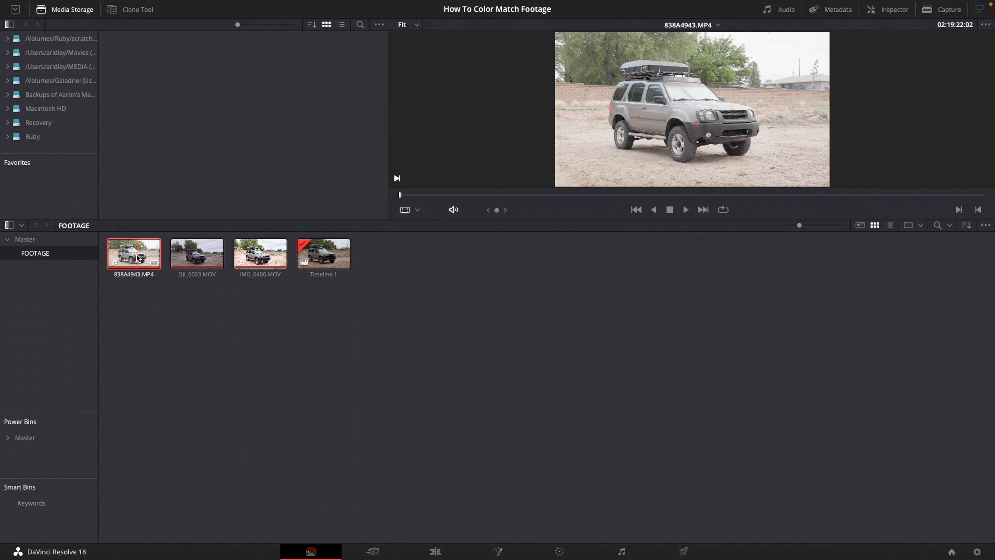
left_click(198, 255)
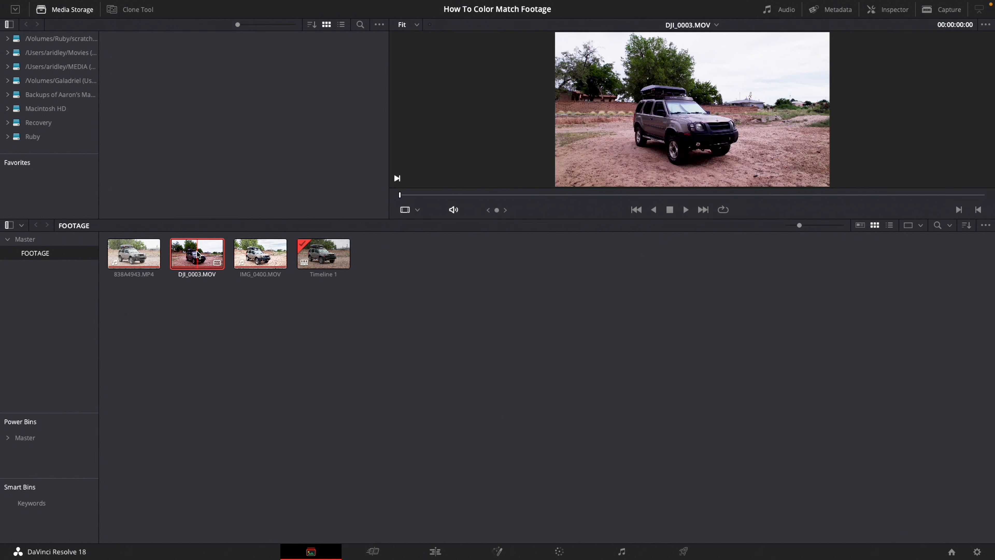
Step: Return the input color space of DJI_0003.MOV to Project - Rec.709 Gamma 2.4
right_click(198, 254)
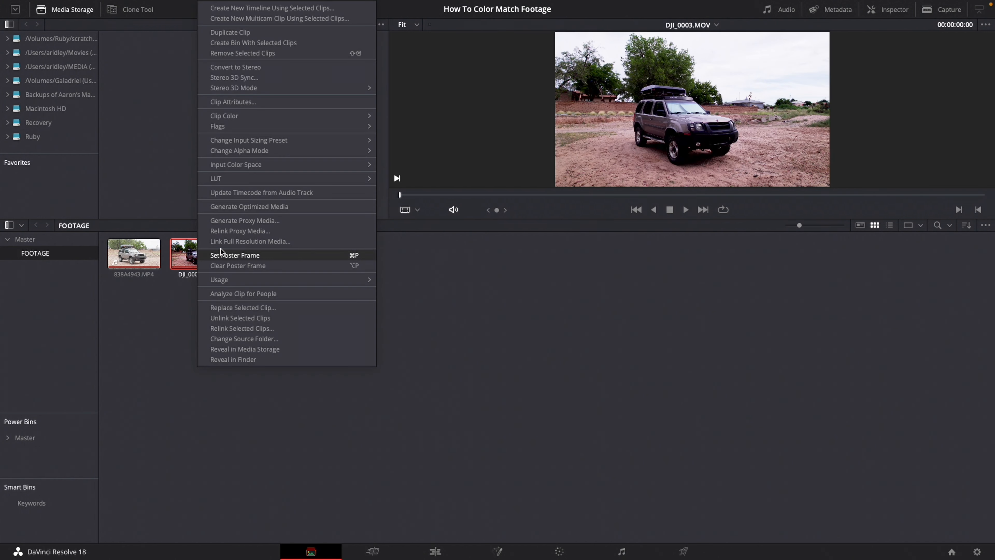
mouse_move(250, 166)
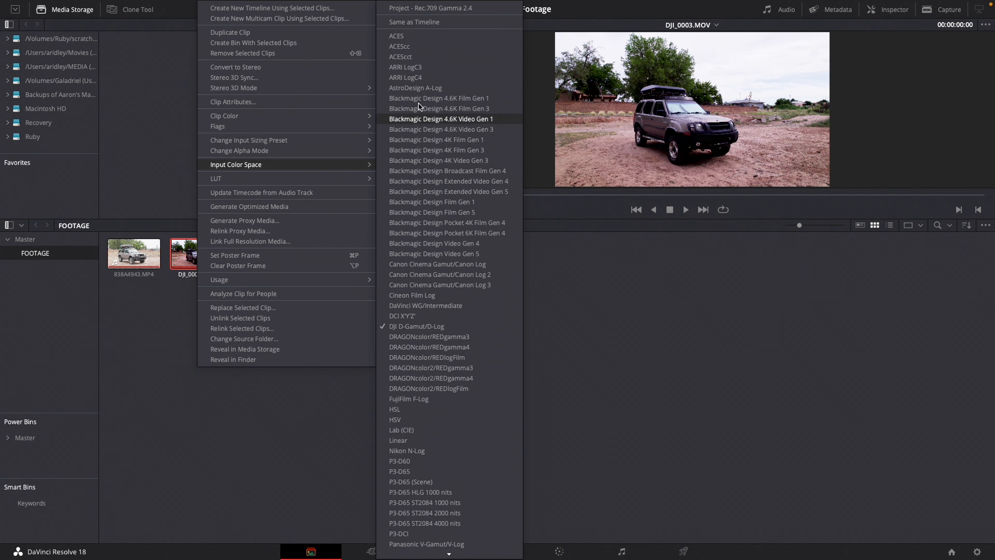
left_click(431, 8)
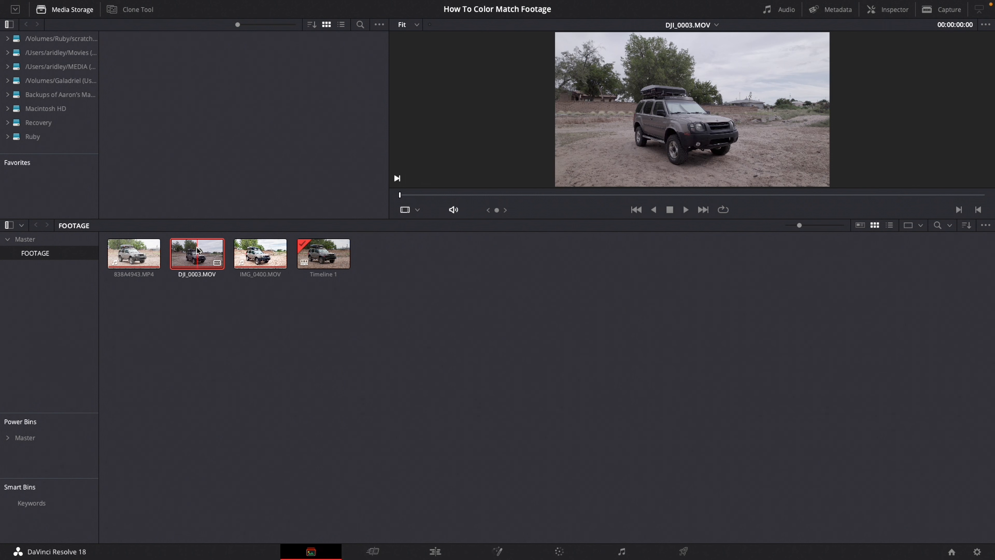
Step: Look through the input color space options for the IMG_0400.MOV clip
left_click(258, 251)
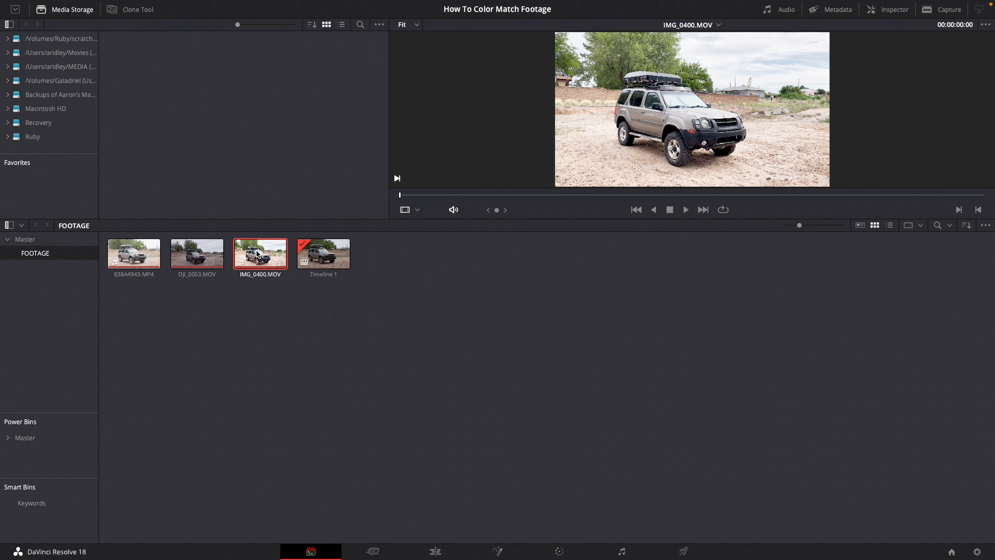
right_click(256, 253)
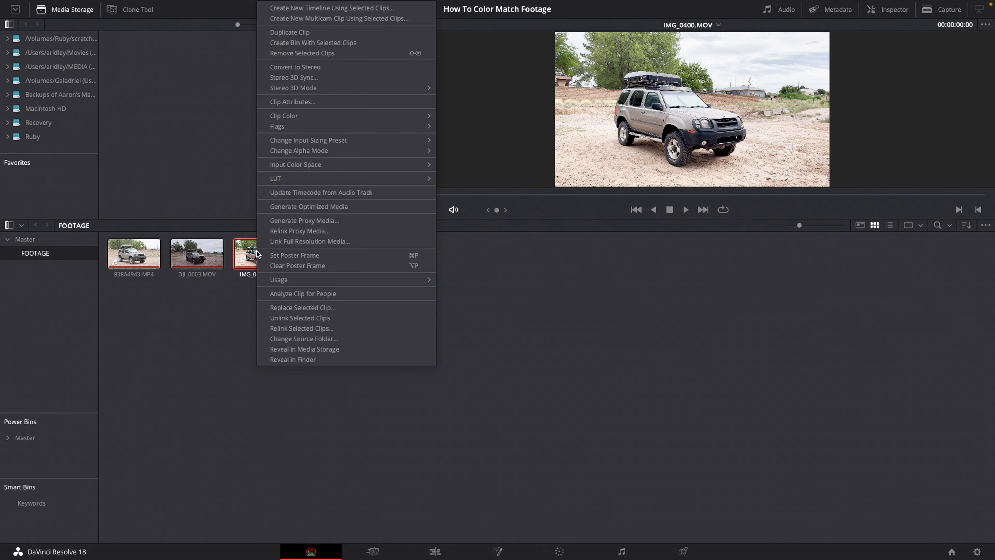
mouse_move(336, 164)
scroll(484, 282, "down", 10)
left_click(635, 327)
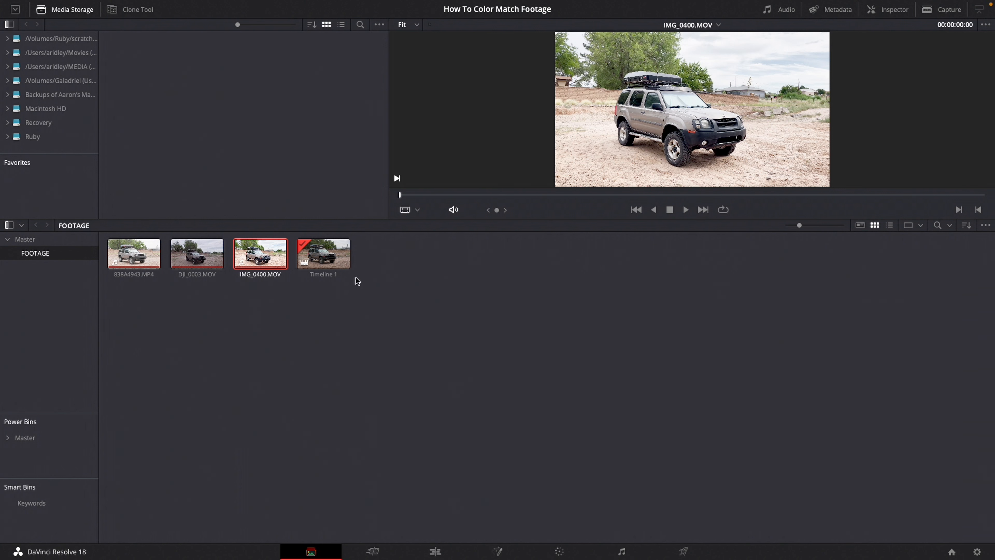
Step: Revisit the DJI_0003.MOV and 838A4943.MP4 clips and open the timeline on the Color page
left_click(197, 259)
left_click(134, 254)
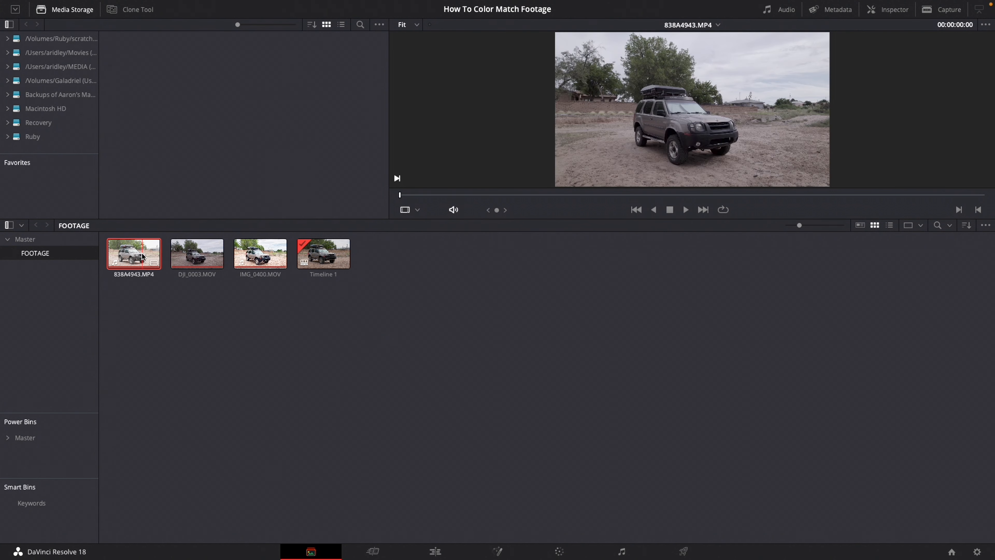
left_click(561, 552)
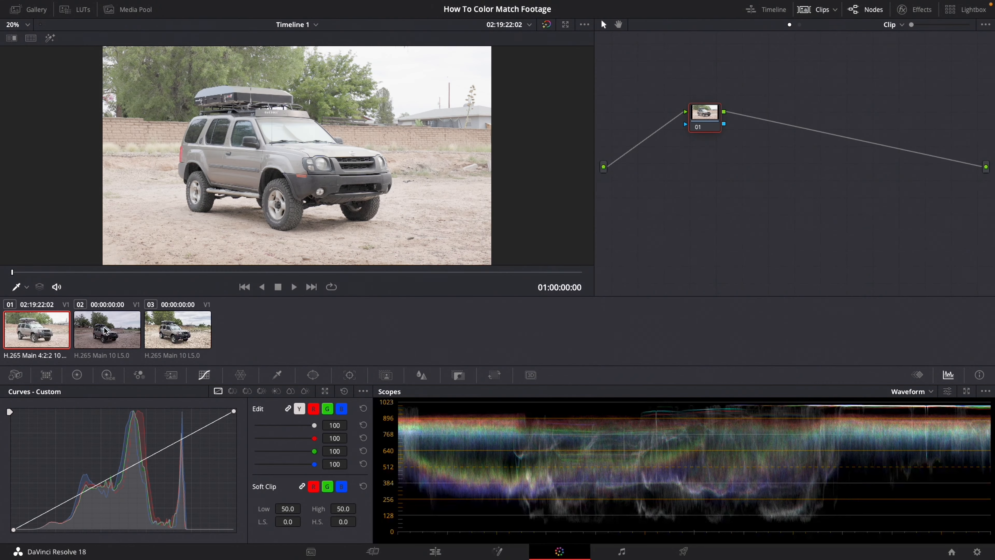
Step: Compare the image and waveform of the three clips in Timeline 1, finishing on clip 01
left_click(105, 331)
left_click(173, 334)
left_click(93, 329)
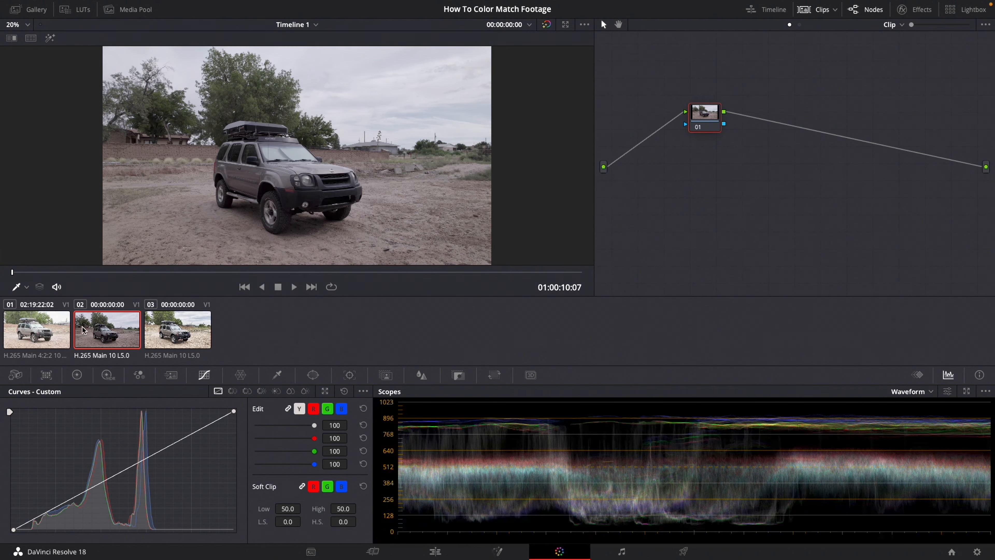
left_click(34, 328)
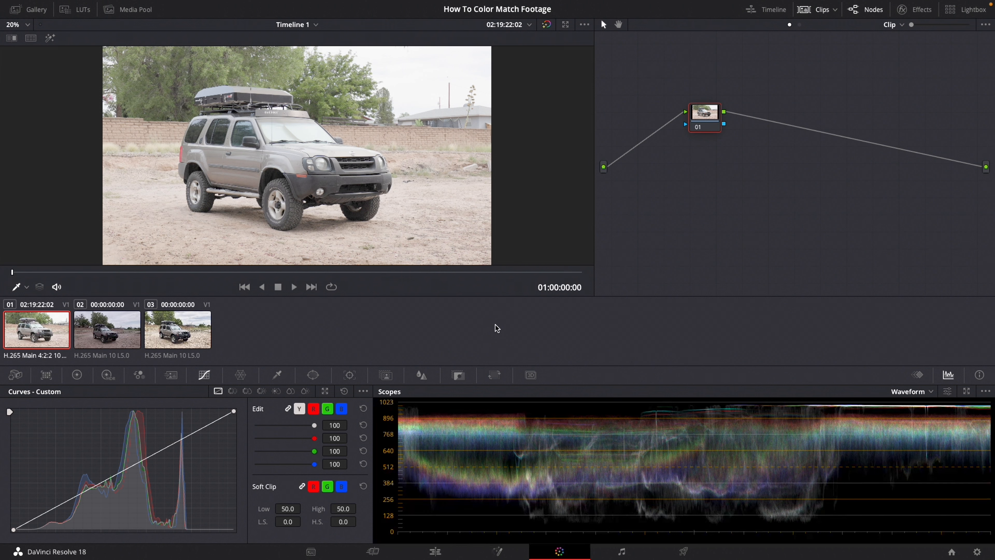
Step: Lower the Global exposure of clip 01 to -2.00 using the HDR color wheels
left_click(108, 375)
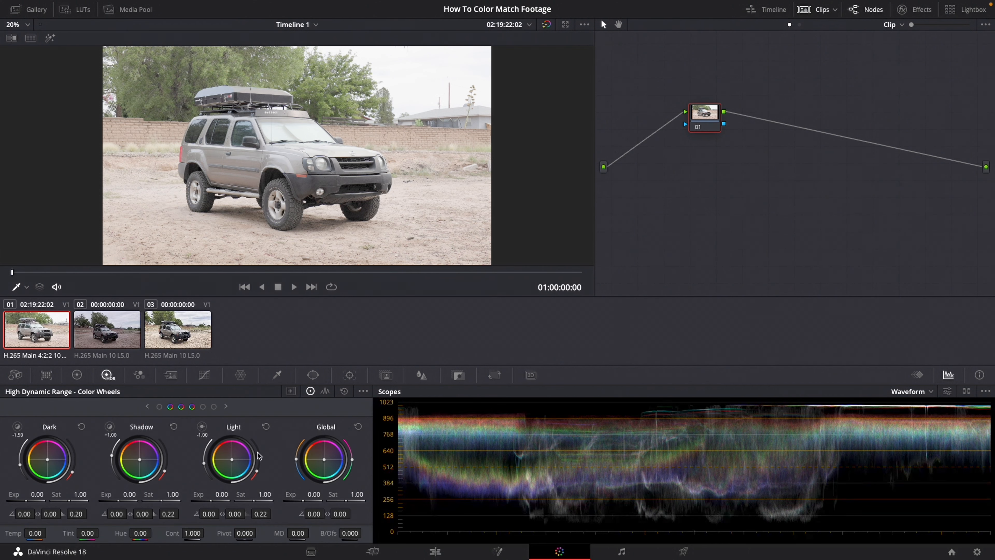
left_click_drag(304, 501, 298, 502)
left_click_drag(303, 501, 281, 501)
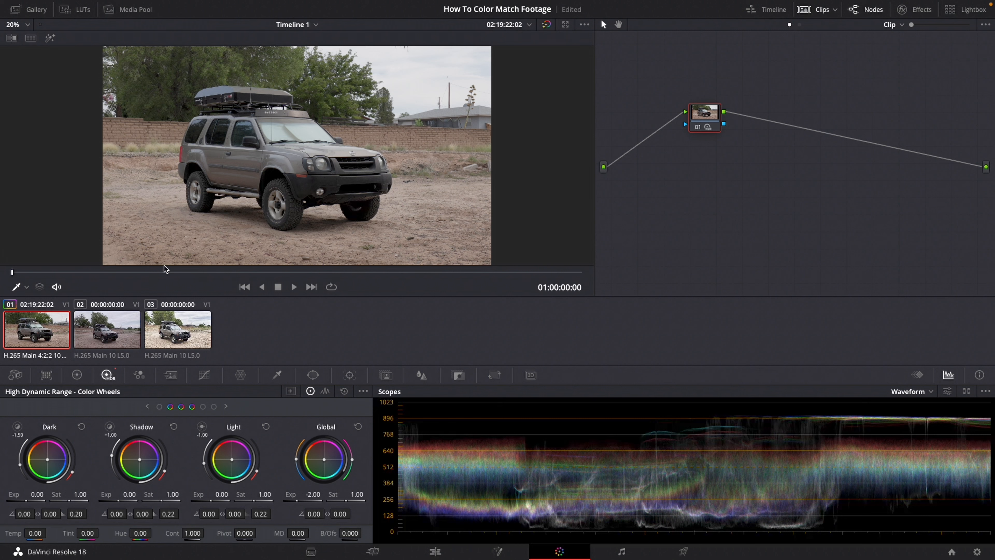
Step: Apply the DJI DLog-M+to+Rec709 LUT to the node of clip 02
left_click(111, 333)
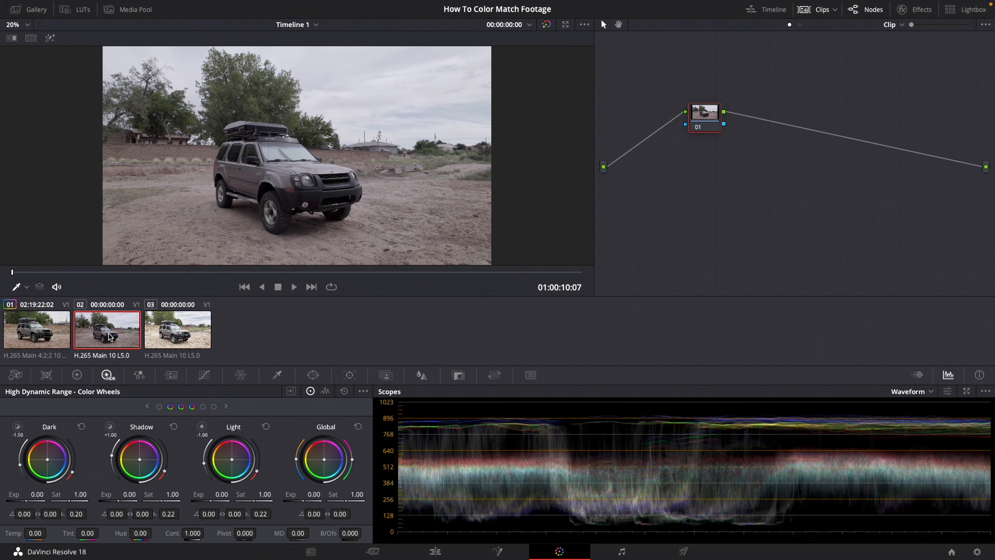
left_click_drag(707, 113, 653, 169)
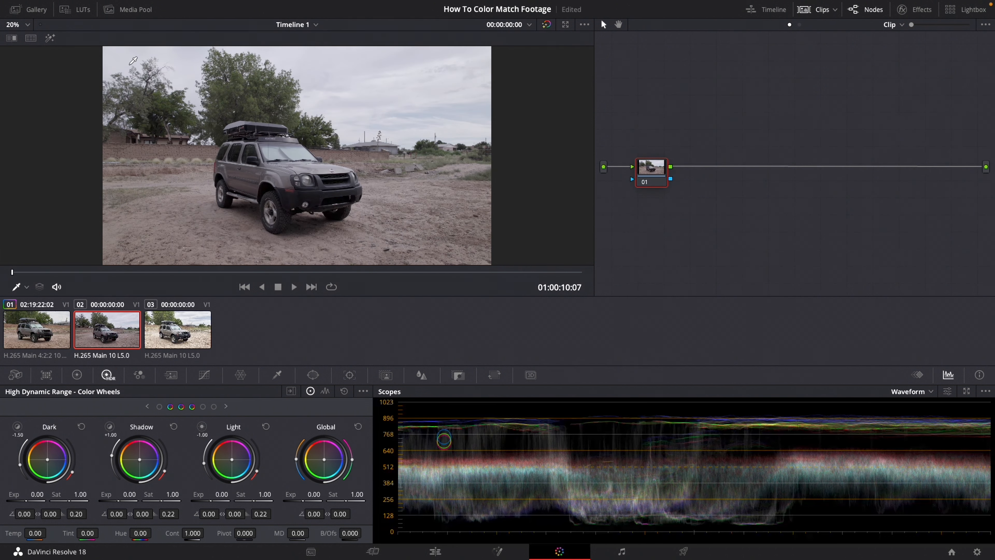
left_click(76, 10)
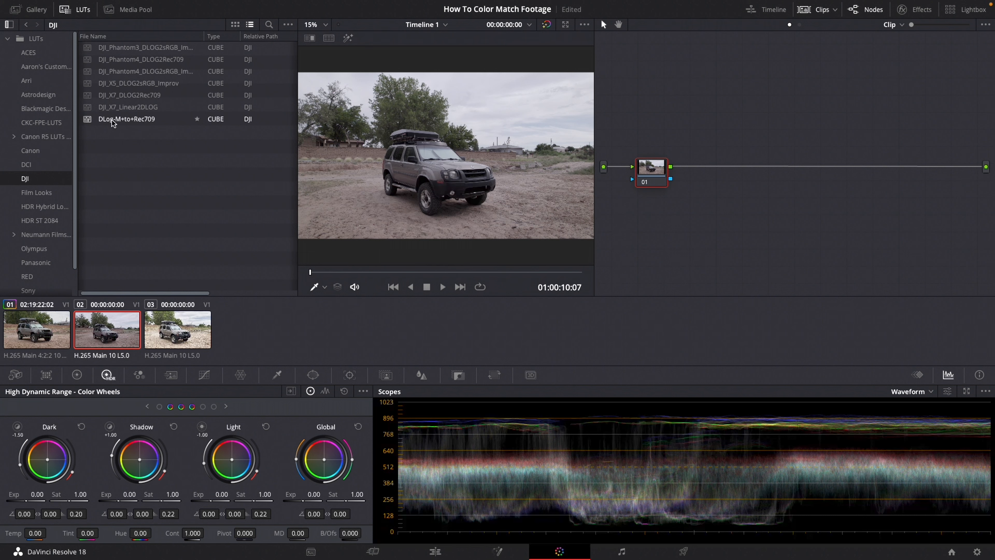
double_click(133, 119)
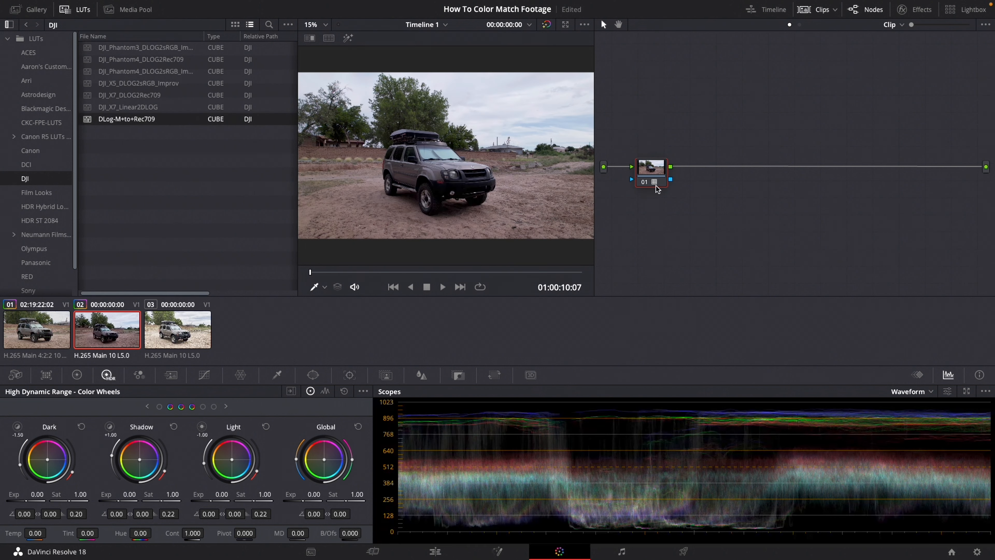
Step: Add a serial node before the LUT node of clip 02, arrange the two nodes in a row, and hide the LUT browser
left_click_drag(653, 174, 808, 173)
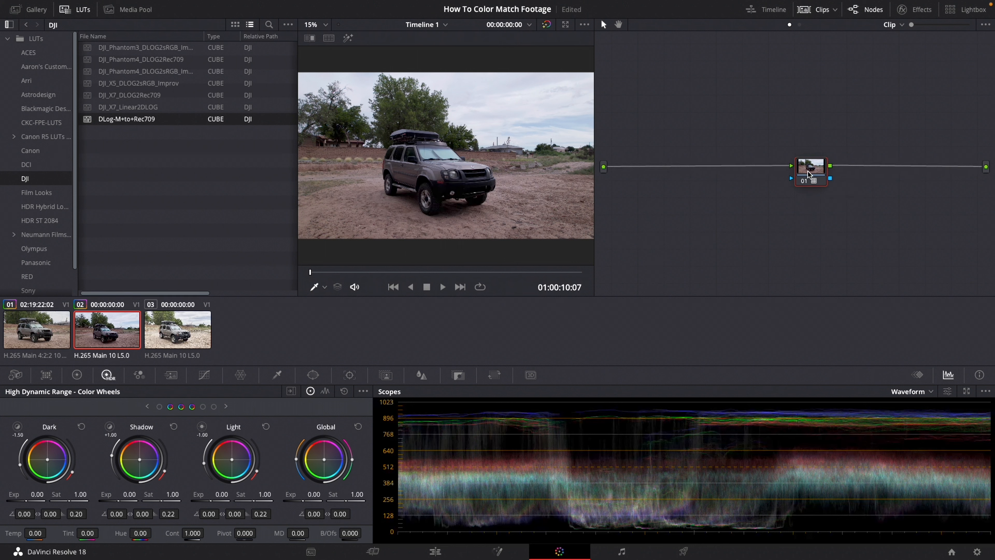
key("shift+s")
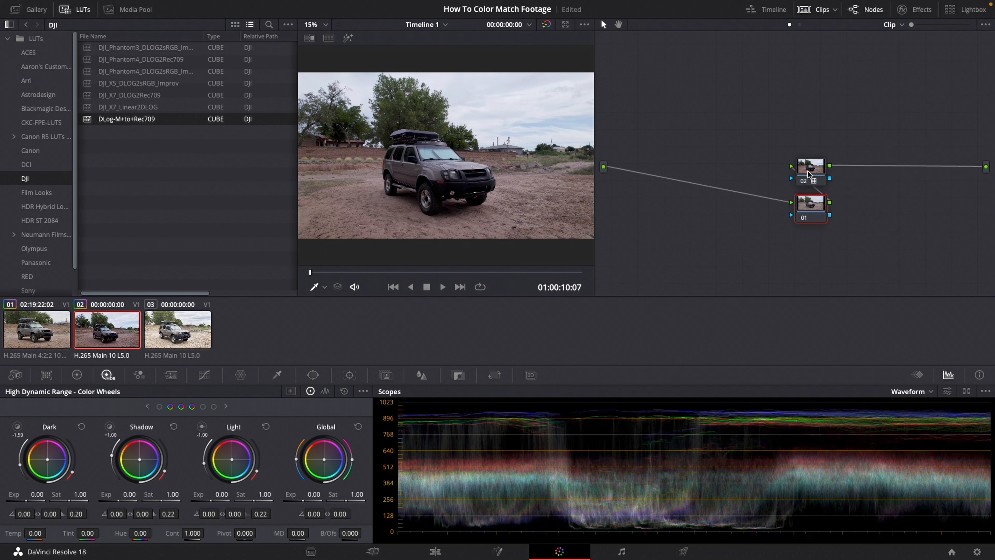
left_click_drag(811, 206, 722, 171)
left_click(73, 9)
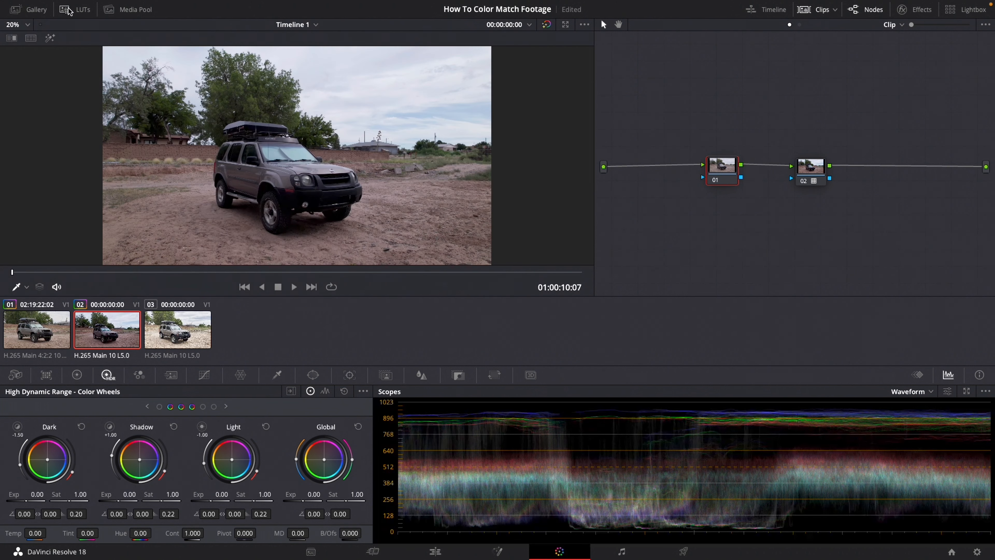
Step: Compare the image, exposure and waveform of clip 01 and clip 02 by switching between them repeatedly
left_click(36, 330)
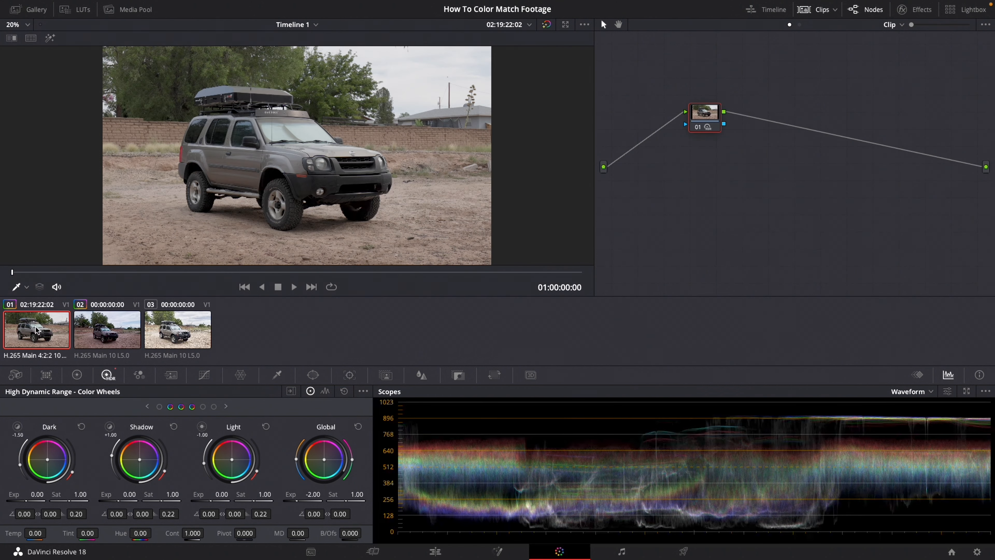
left_click(105, 332)
left_click(39, 329)
left_click(100, 336)
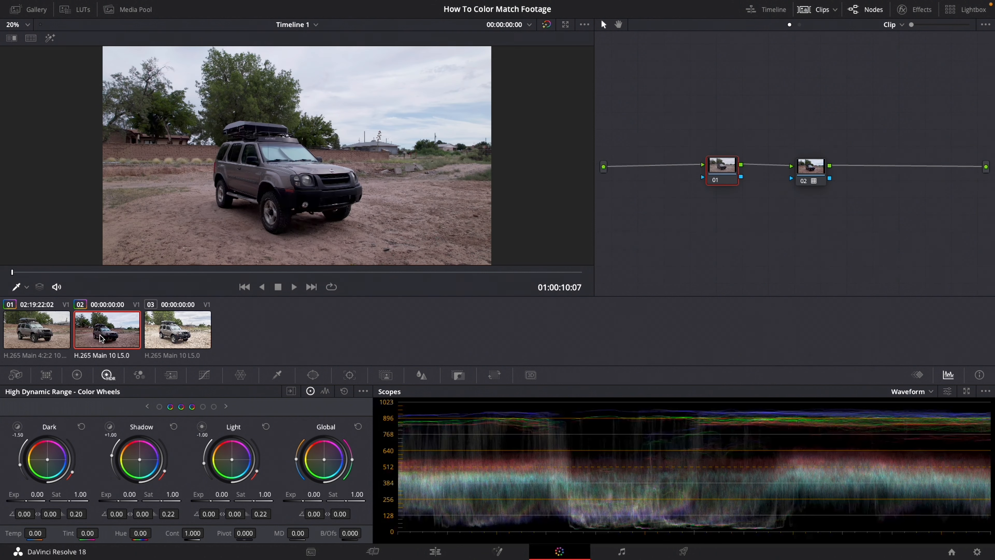
left_click(37, 328)
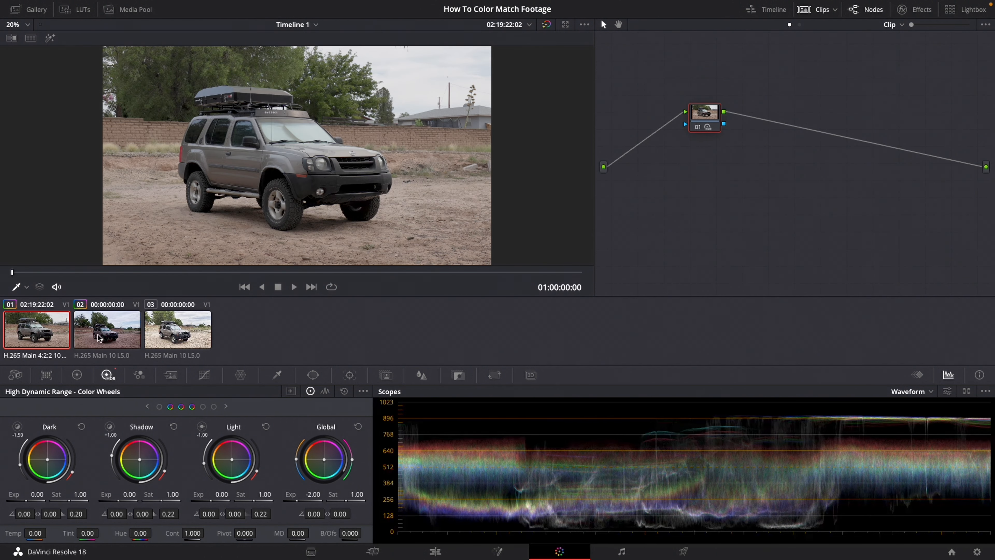
left_click(100, 337)
left_click(20, 330)
left_click(99, 334)
left_click(43, 334)
Step: Raise the Global exposure to 0.50 on the first node of clip 02
key("Down")
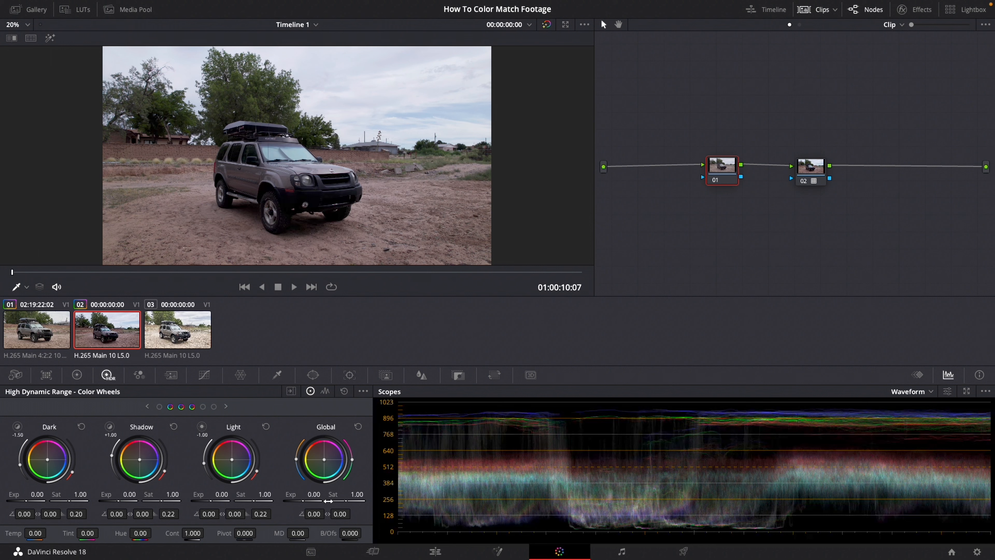
left_click_drag(313, 495, 332, 494)
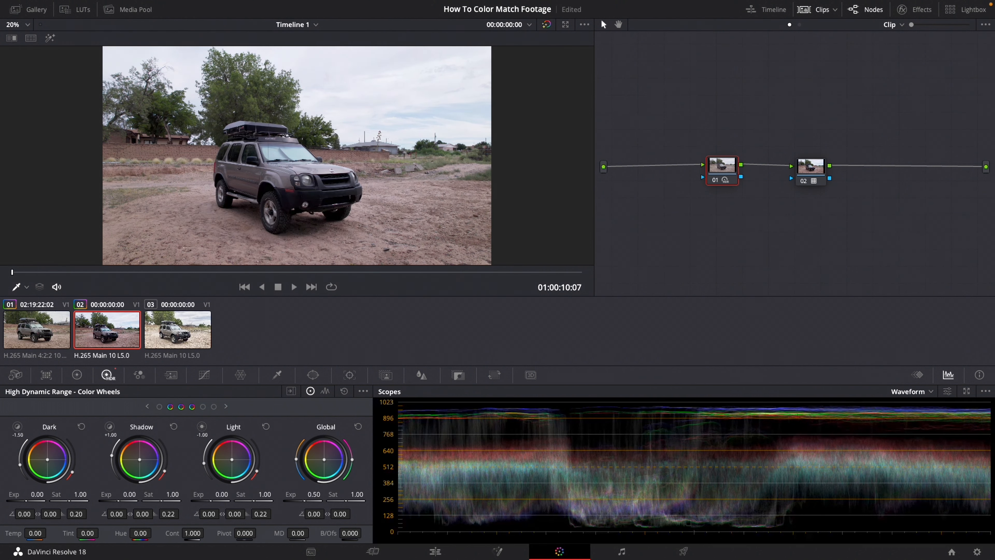
Step: Alternate between clips 01 and 02 to check how the raised Global exposure matches in the image and waveform
left_click(32, 328)
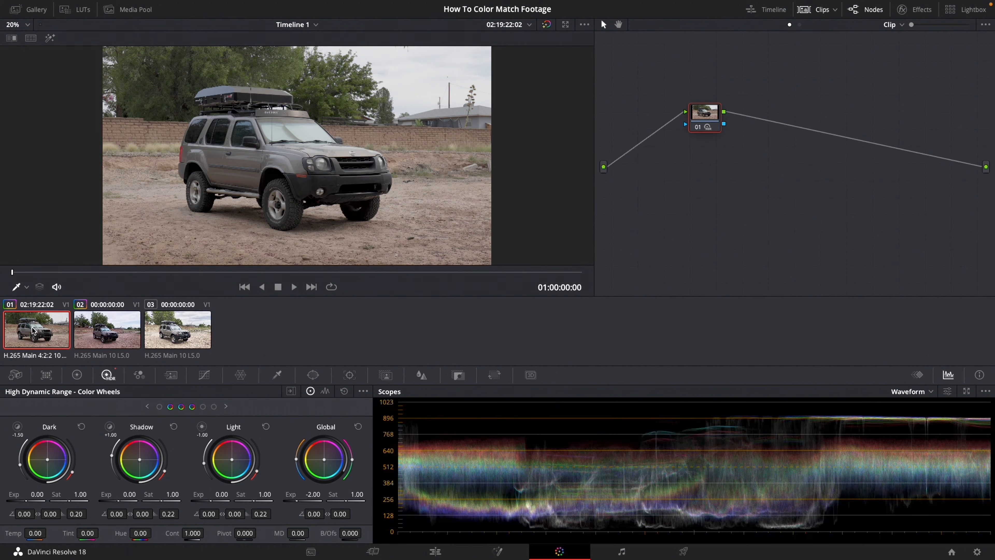
left_click(104, 333)
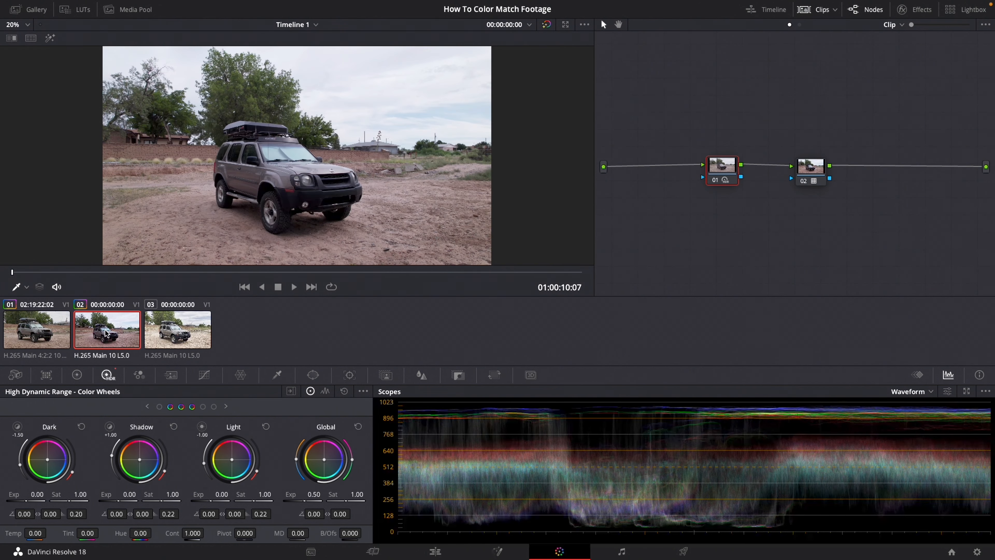
left_click(50, 328)
left_click(116, 335)
left_click(40, 338)
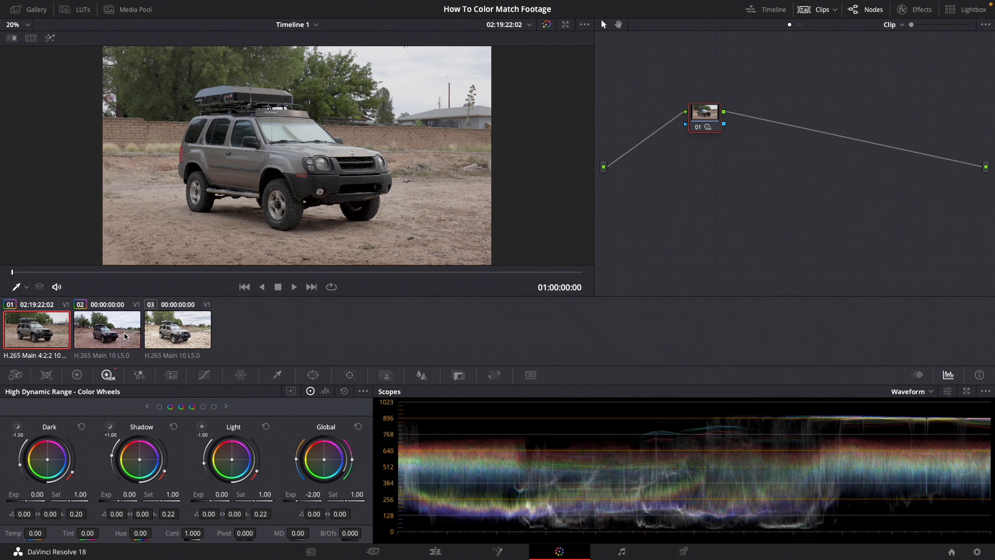
Step: Preview the shadow zone of clip 02 and raise its Shadow exposure to 0.47 on the first node
left_click(108, 331)
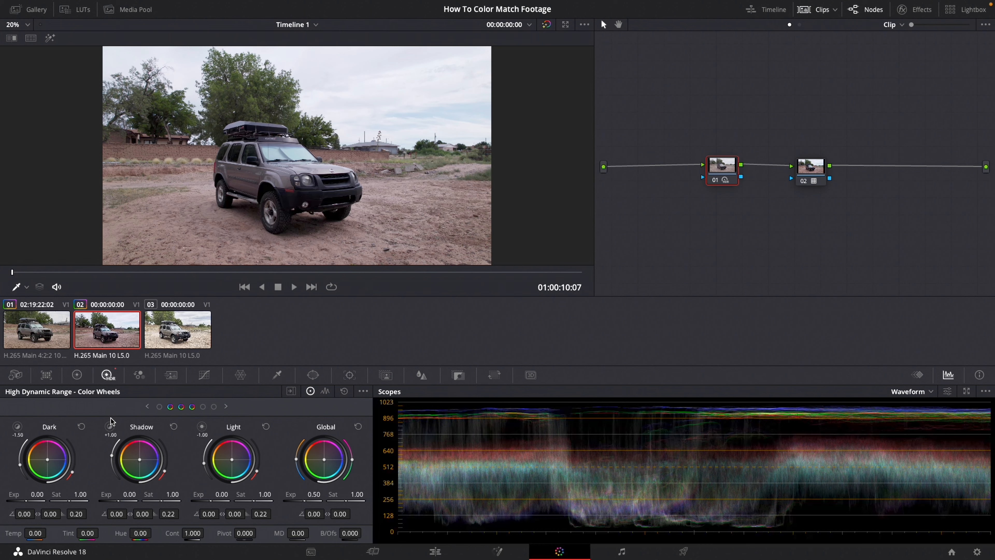
left_click(109, 426)
left_click(109, 427)
left_click_drag(129, 494, 153, 495)
Step: Compare the shadows of clip 02 with clip 01 by switching between the two clips
left_click(36, 335)
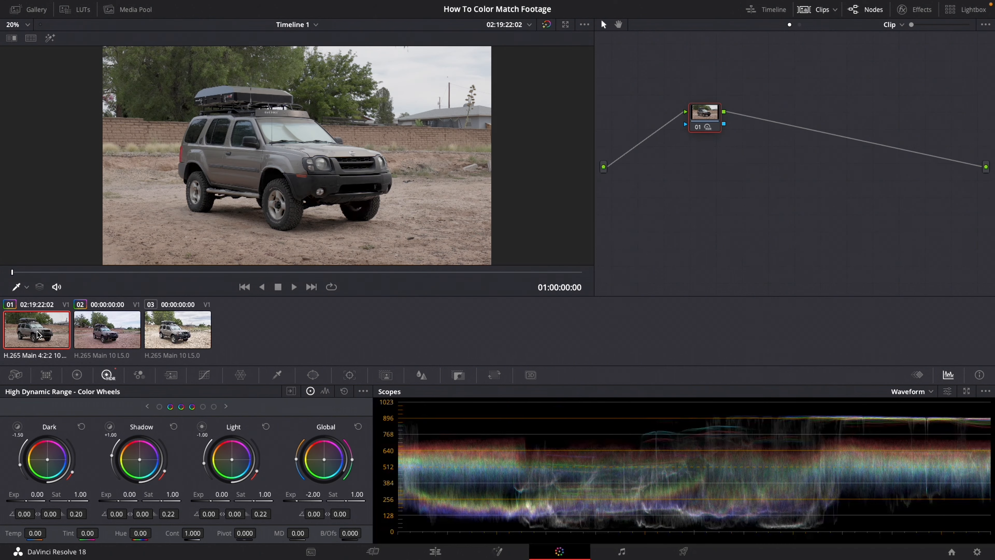
left_click(122, 338)
left_click(29, 329)
left_click(94, 334)
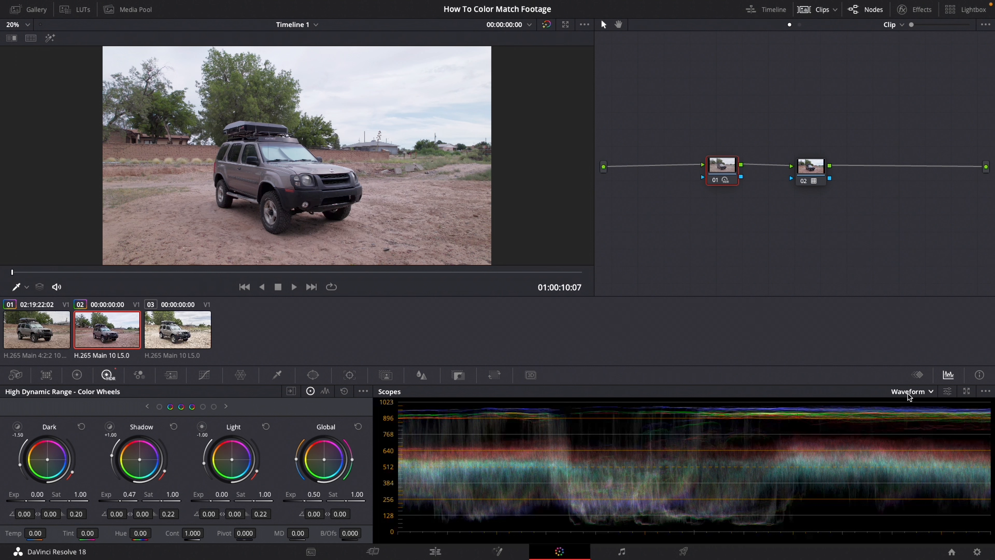
Step: Display the Vectorscope and compare the color cast of clips 01 and 02 in the trace and image
left_click(928, 392)
left_click(918, 432)
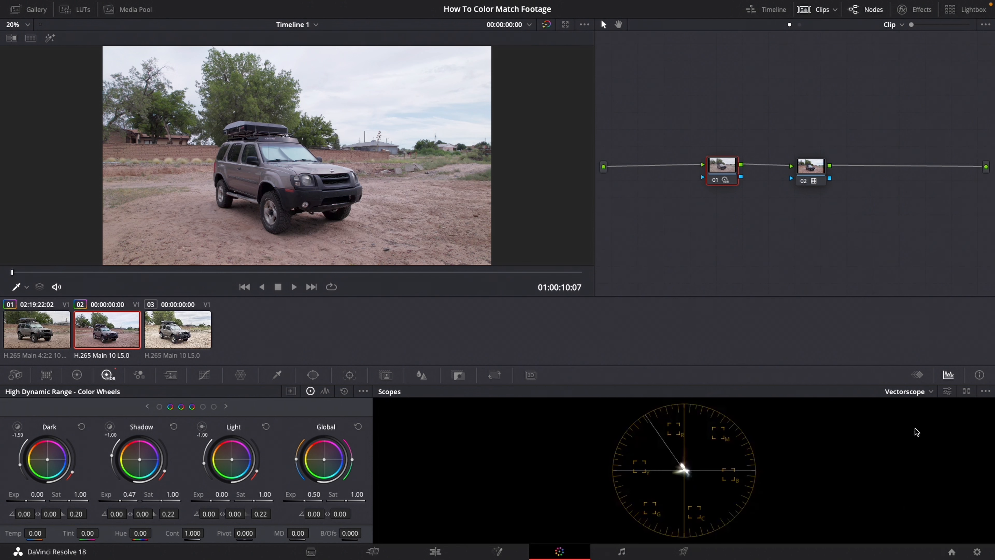
left_click(37, 330)
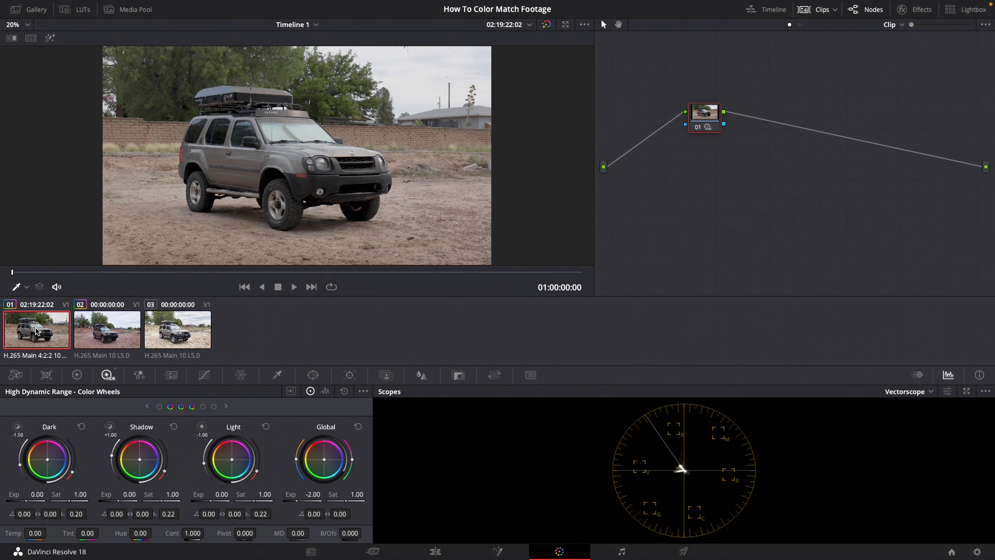
left_click(109, 332)
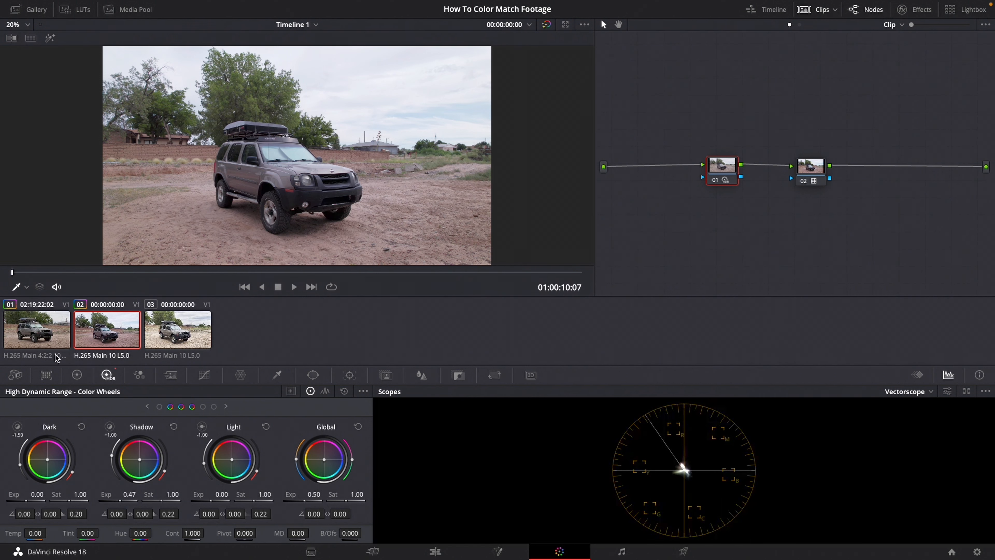
left_click(39, 333)
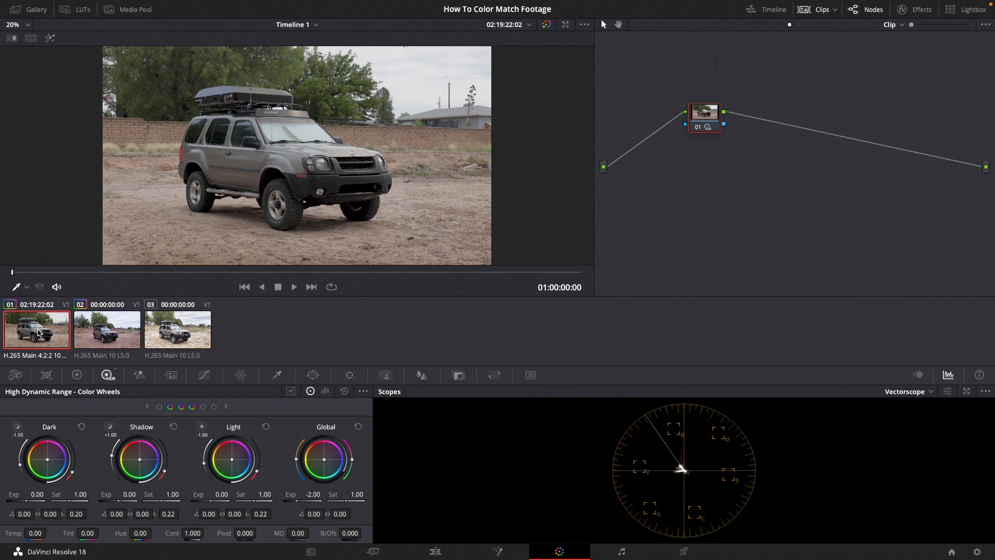
left_click(112, 338)
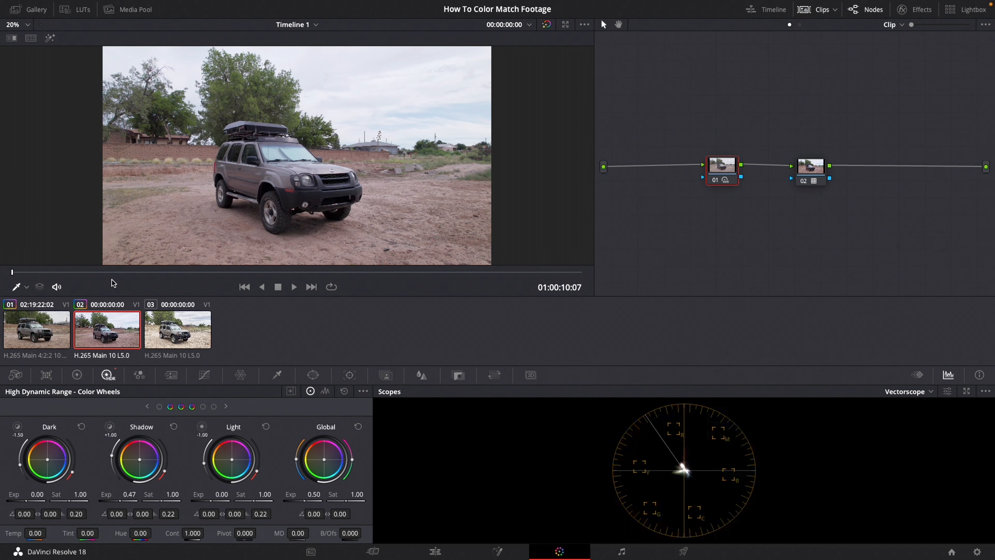
left_click(43, 329)
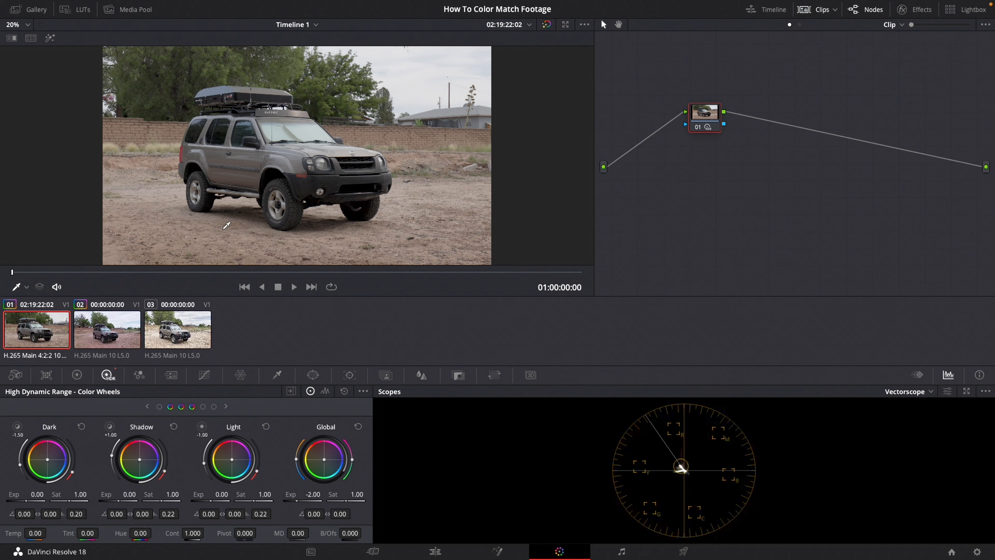
Step: Shift the Global color balance of clip 02 to angle 111.80 and strength 0.01, and lower its Global saturation to 0.80
left_click(108, 334)
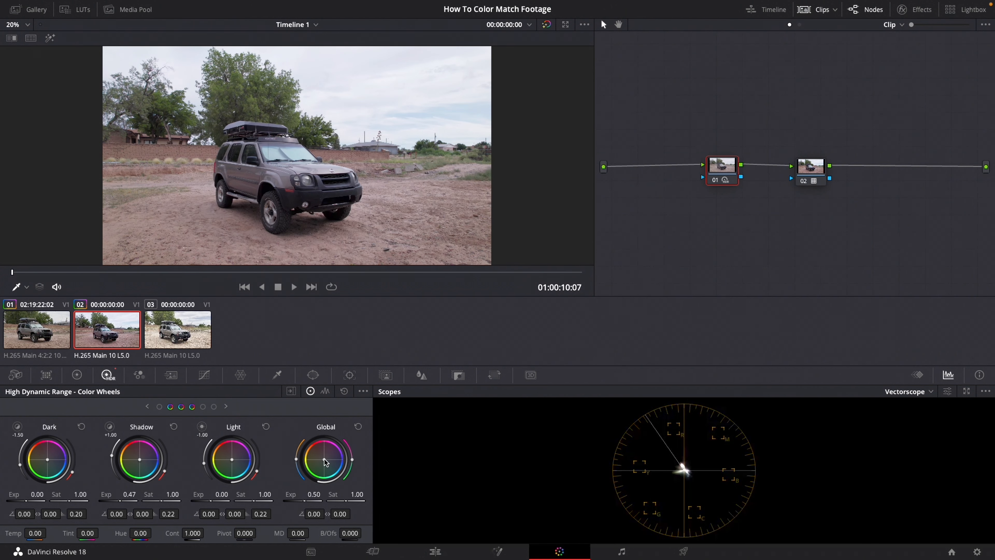
left_click_drag(324, 460, 324, 458)
left_click(41, 328)
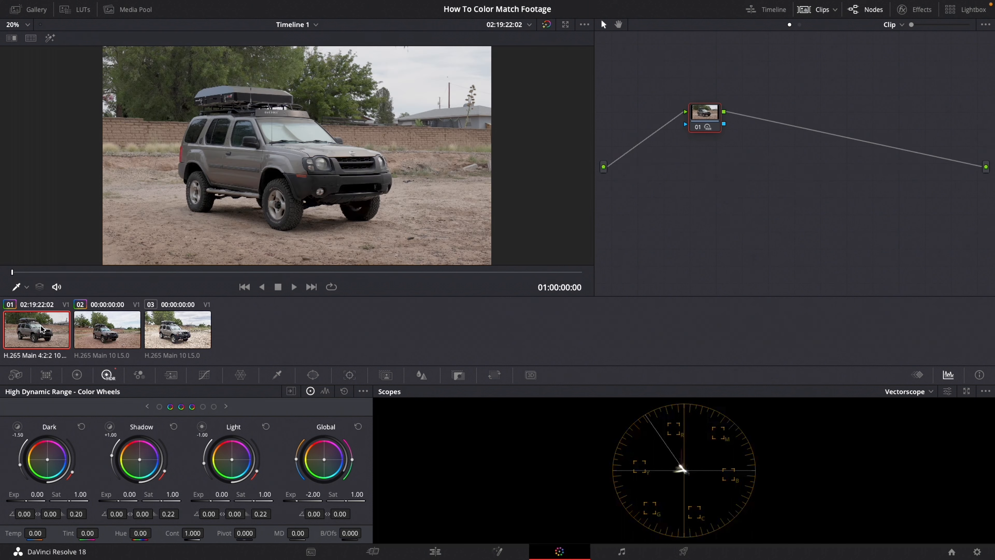
left_click(106, 336)
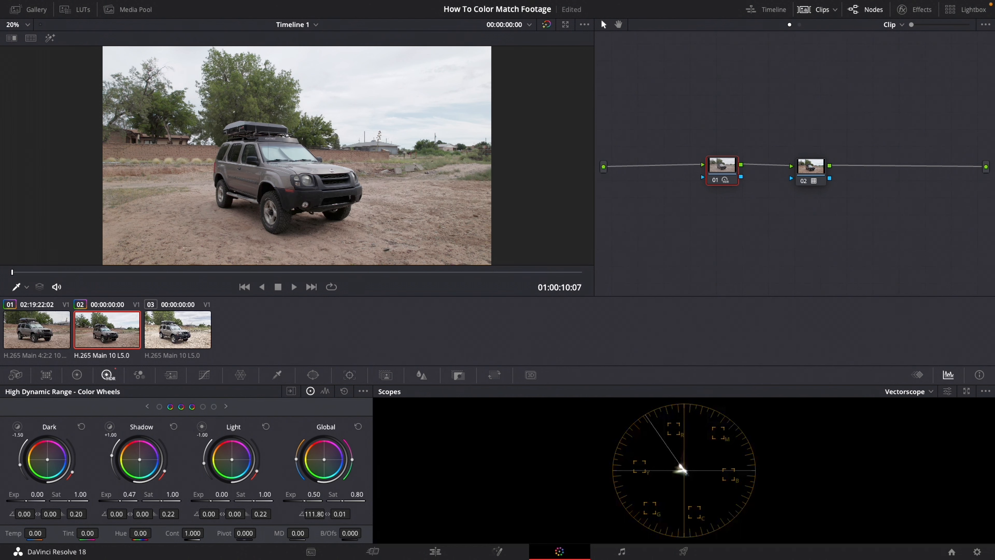
Step: Compare the color and saturation of clips 01 and 02 by switching between them repeatedly
left_click(37, 329)
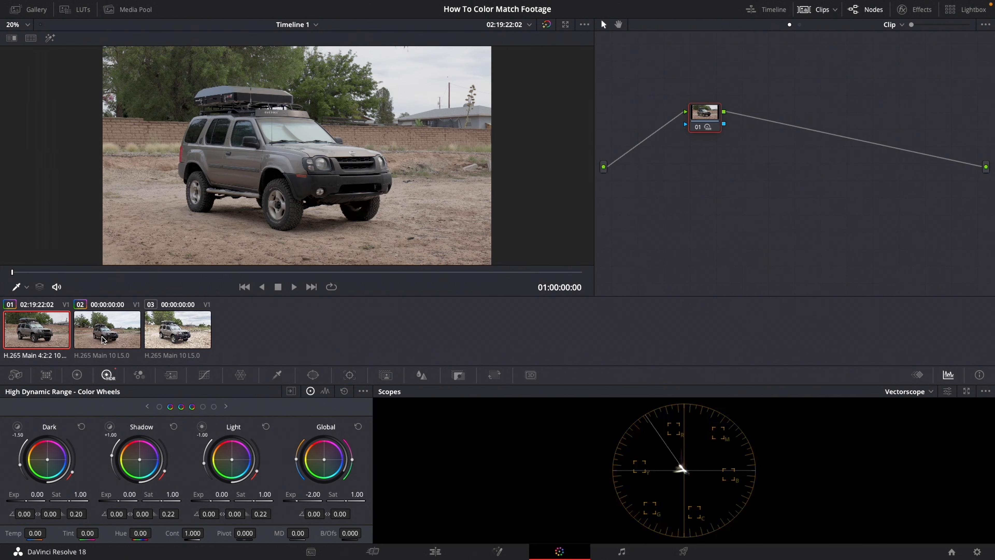
left_click(109, 334)
left_click(43, 328)
left_click(119, 328)
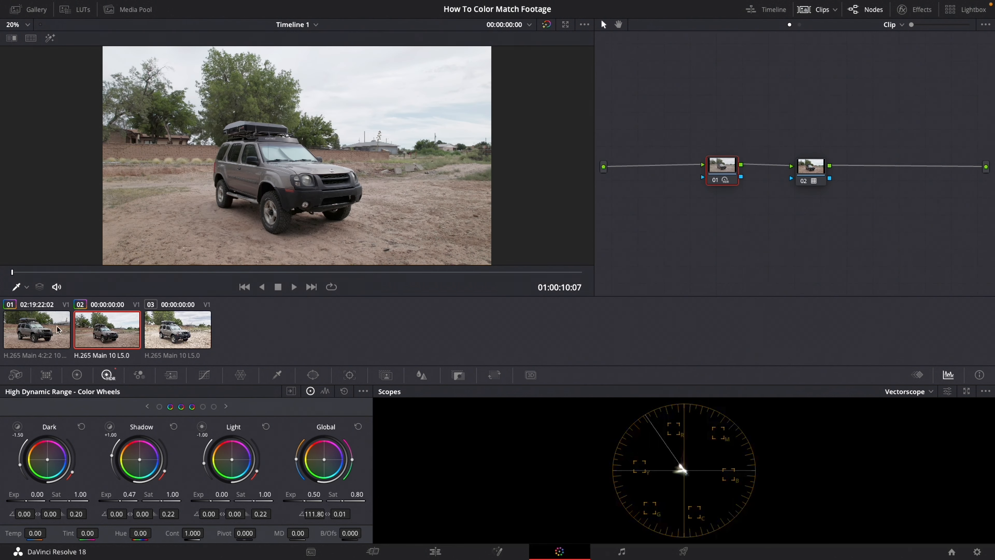
left_click(43, 330)
left_click(107, 330)
left_click(41, 332)
left_click(102, 334)
left_click(45, 332)
left_click(101, 337)
left_click(50, 330)
left_click(125, 337)
left_click(53, 334)
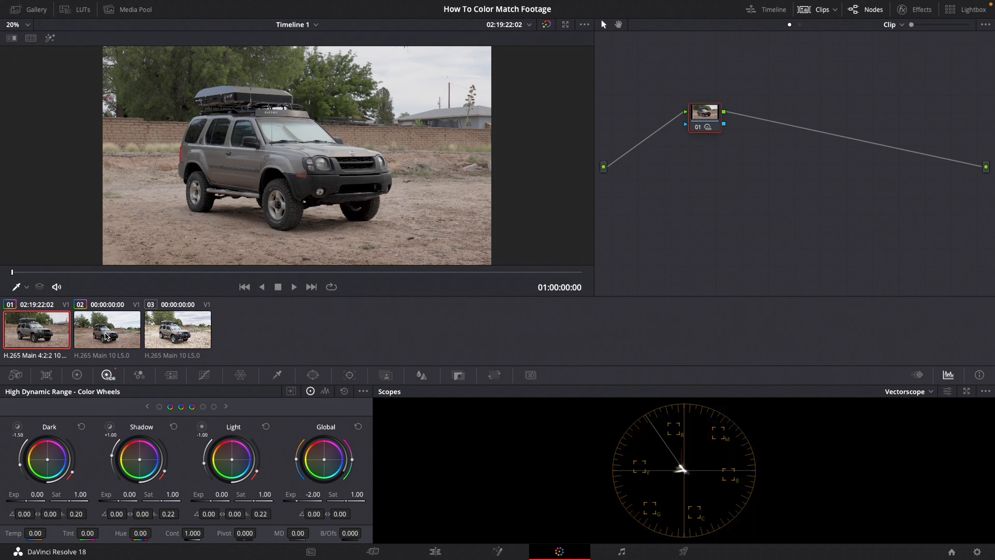
left_click(137, 328)
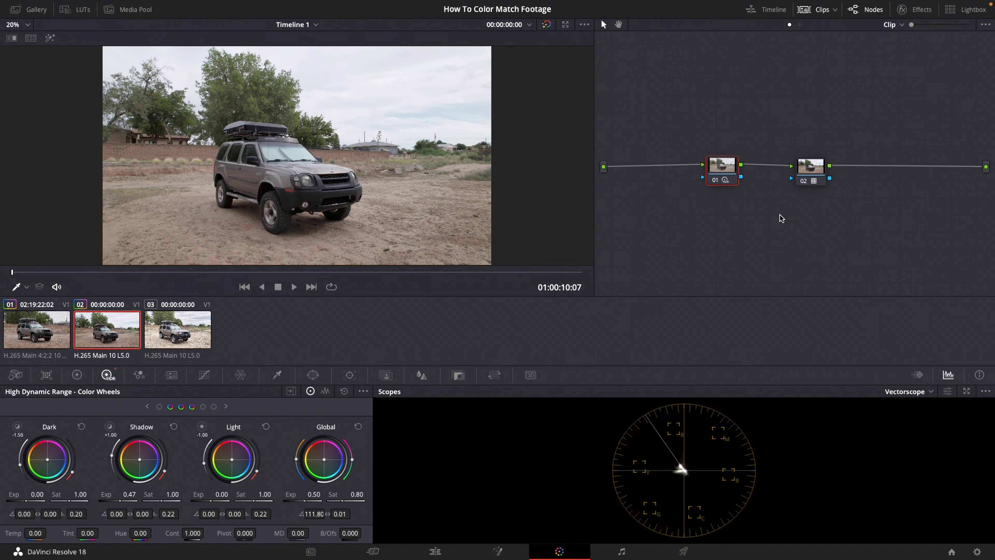
Step: Select clip 03 and look through its available input color spaces without changing the setting
left_click(174, 330)
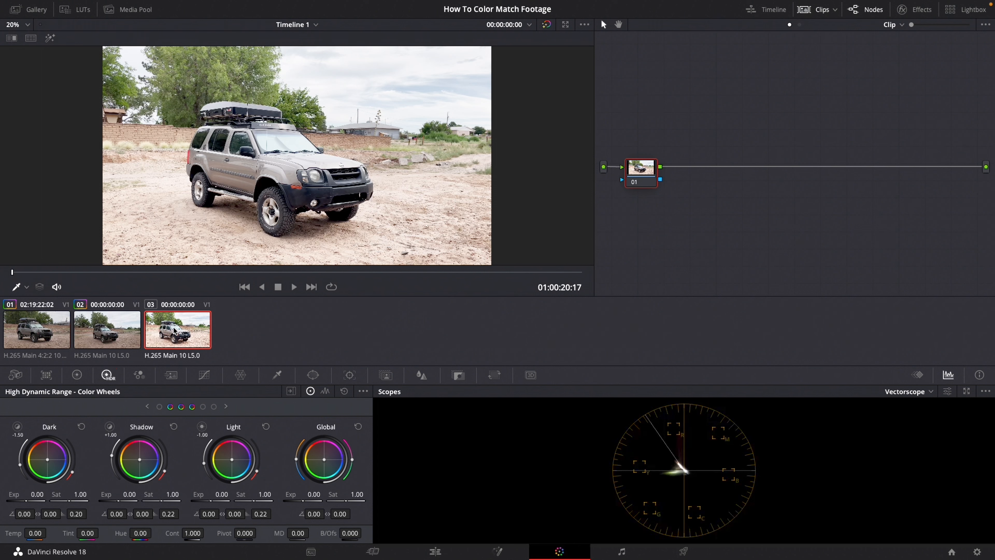
right_click(174, 328)
key("Escape")
right_click(189, 326)
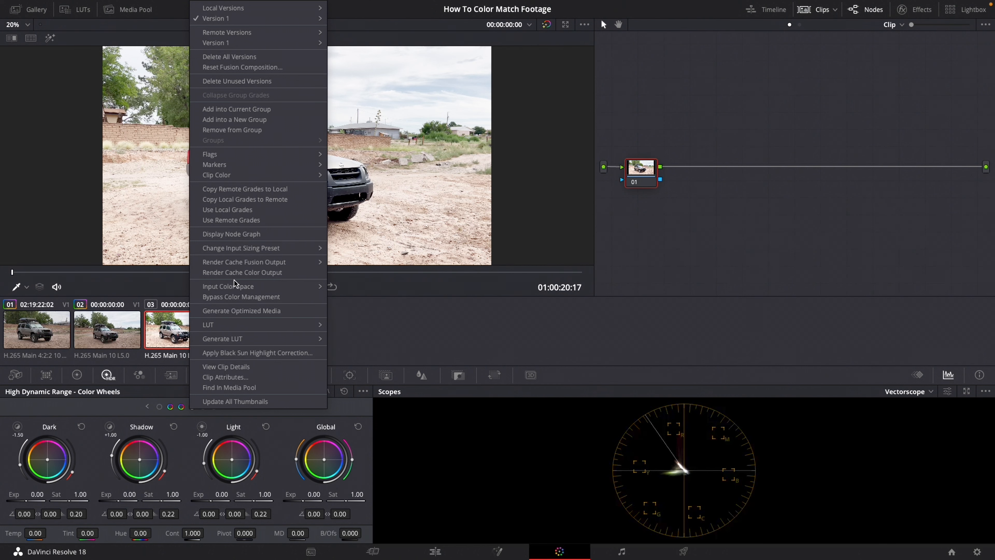
mouse_move(280, 290)
scroll(372, 345, "down", 10)
left_click(538, 325)
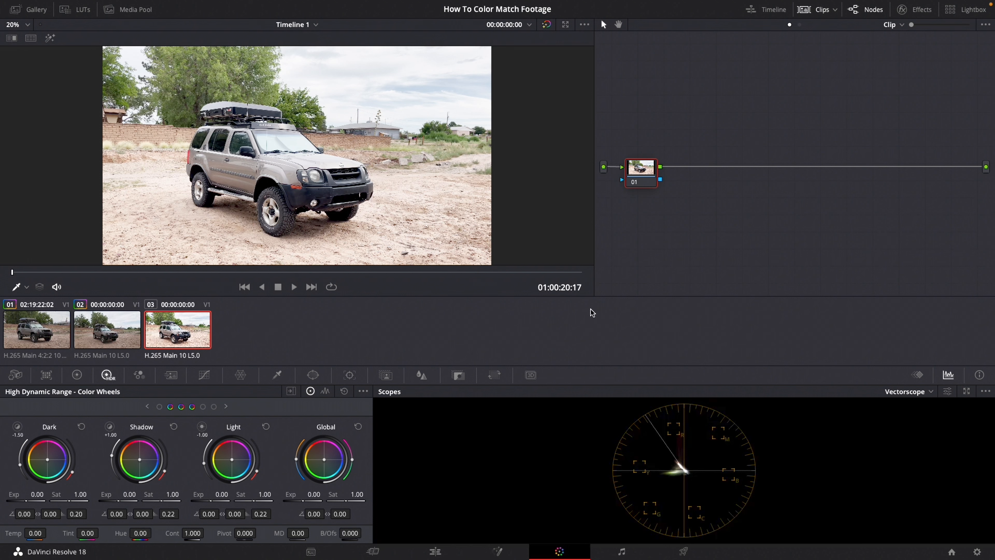
Step: Display the CIE Chromaticity scope and compare the gamut of clip 03 with that of clip 02
left_click(923, 392)
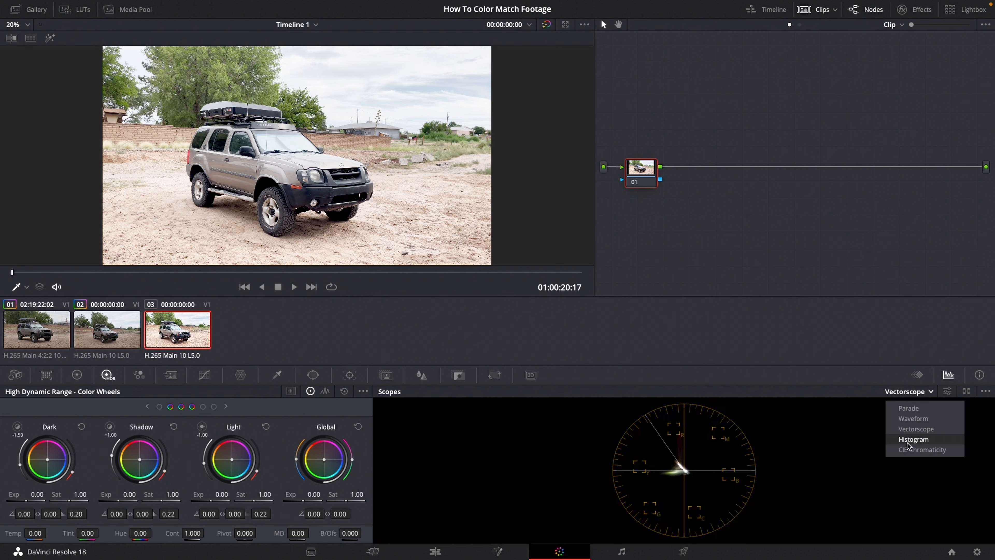
left_click(908, 450)
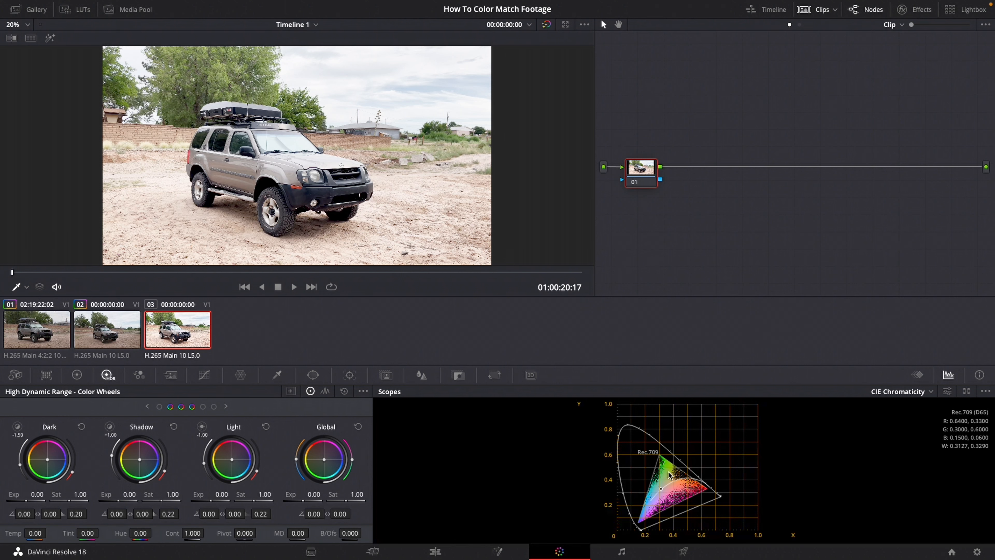
left_click(117, 338)
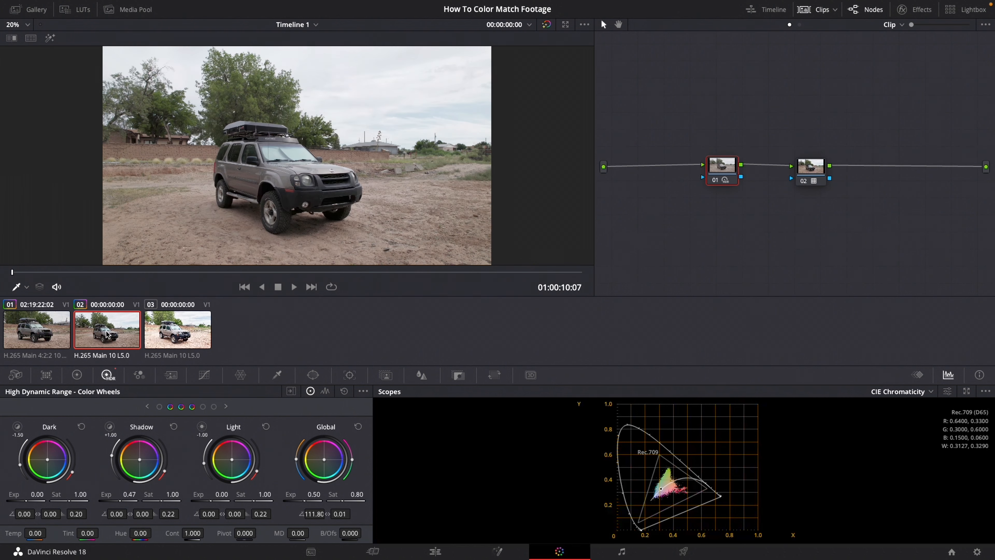
left_click(177, 330)
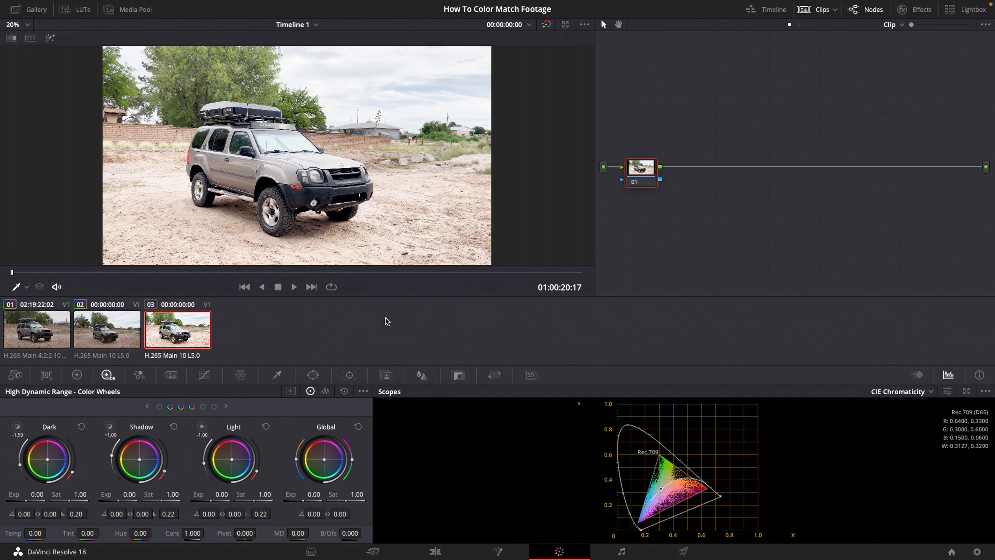
Step: Bypass color management for clip 03 and apply the Color Space Transform effect to its node
right_click(177, 329)
left_click(441, 321)
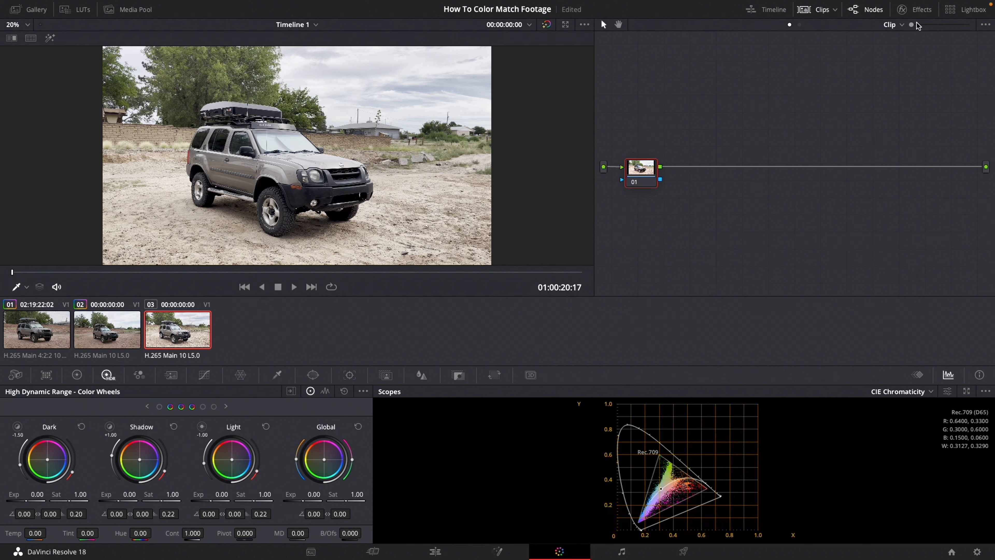
left_click(917, 10)
scroll(868, 228, "down", 1)
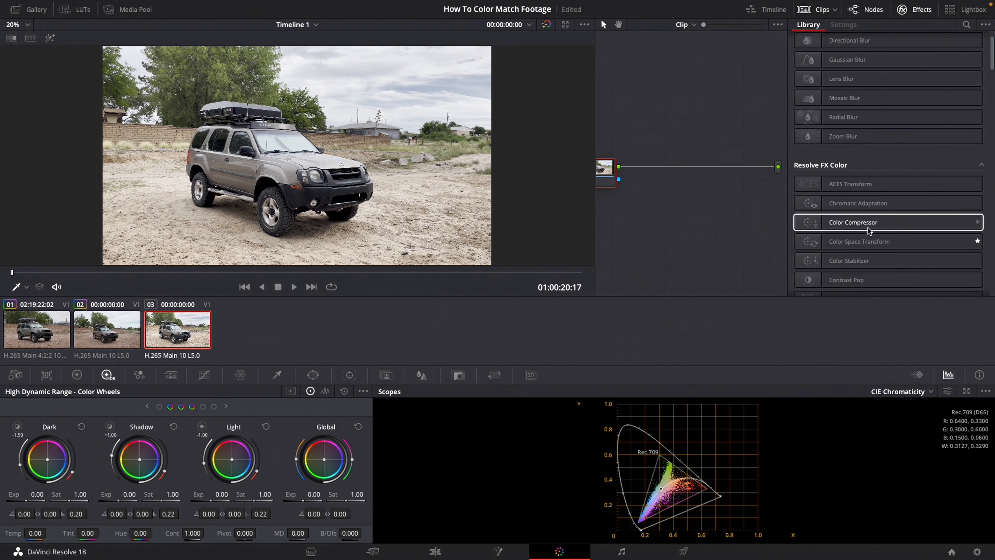
scroll(868, 228, "down", 1)
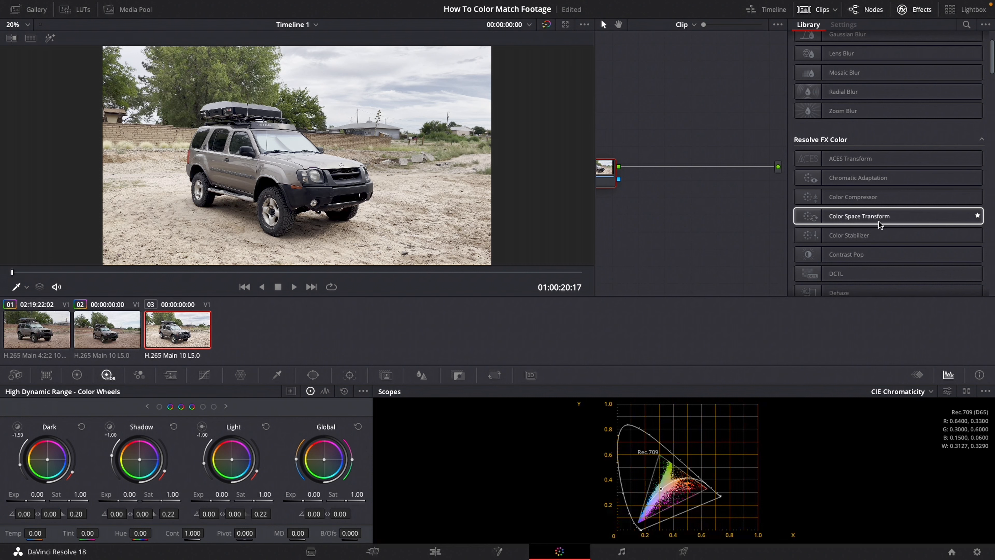
left_click_drag(875, 222, 603, 176)
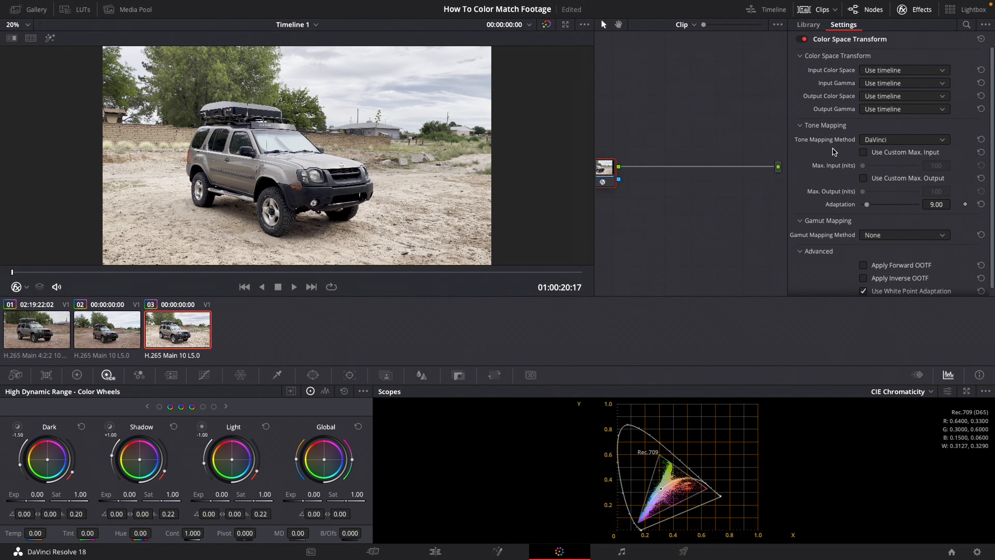
Step: Review the input color space list of clip 03 and close it without choosing an entry
right_click(171, 316)
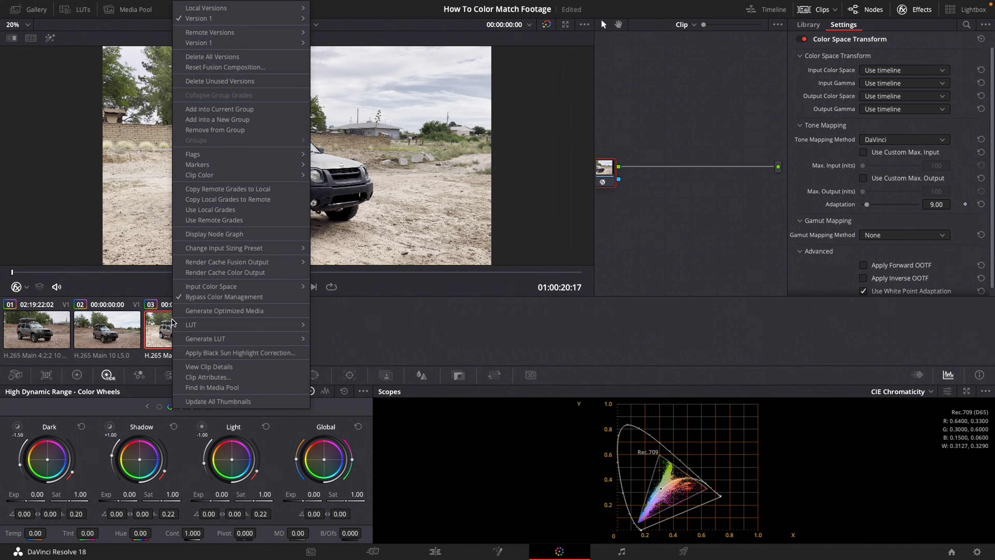
mouse_move(274, 287)
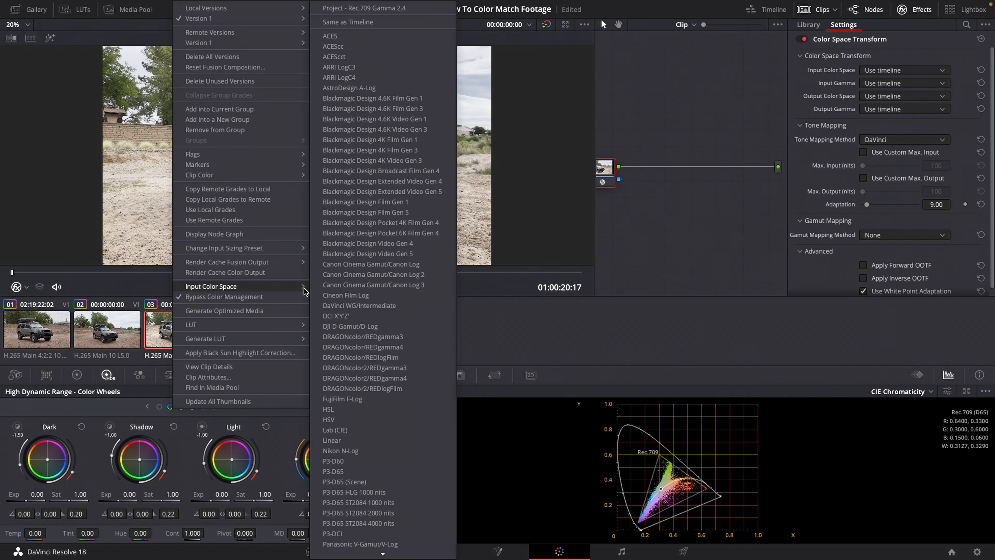
left_click(634, 249)
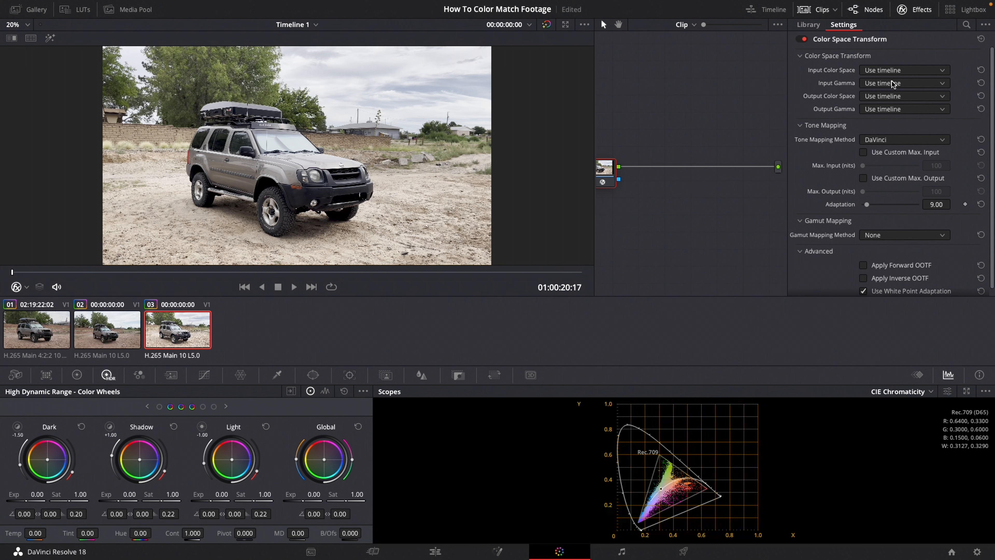
Step: Set the Color Space Transform's input color space to Rec.2020 and its input gamma to Rec.2100 HLG
left_click(915, 72)
scroll(924, 130, "down", 10)
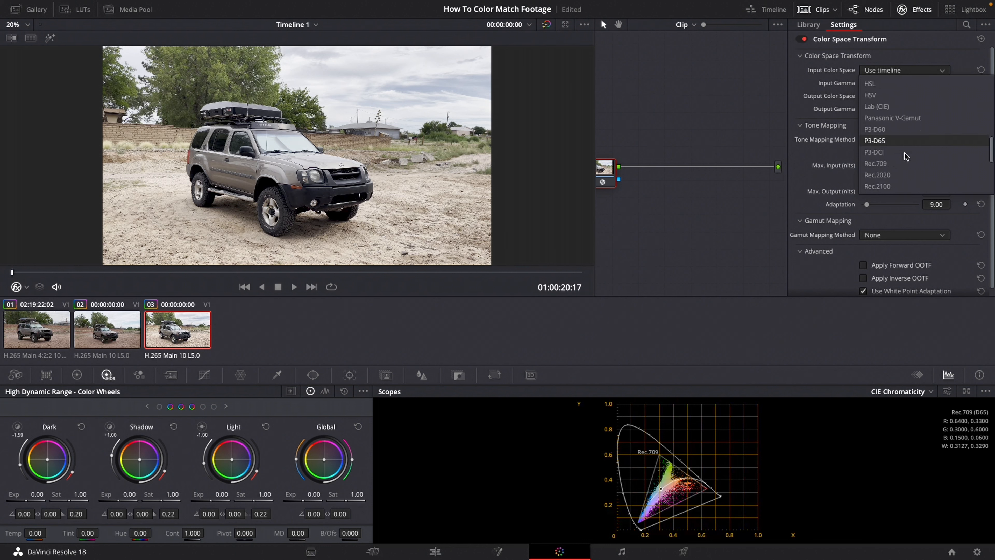
left_click(889, 176)
left_click(895, 84)
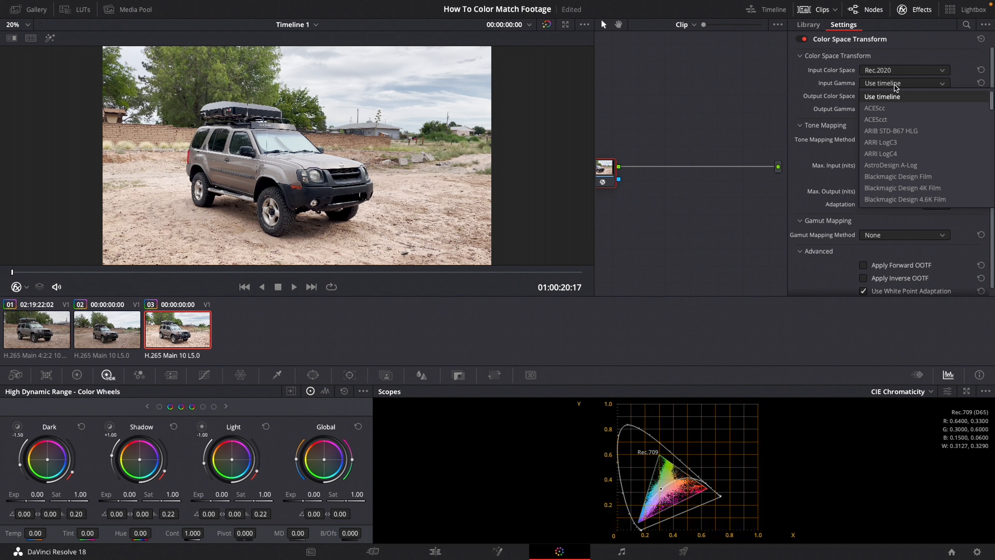
scroll(903, 183, "down", 10)
scroll(904, 182, "down", 12)
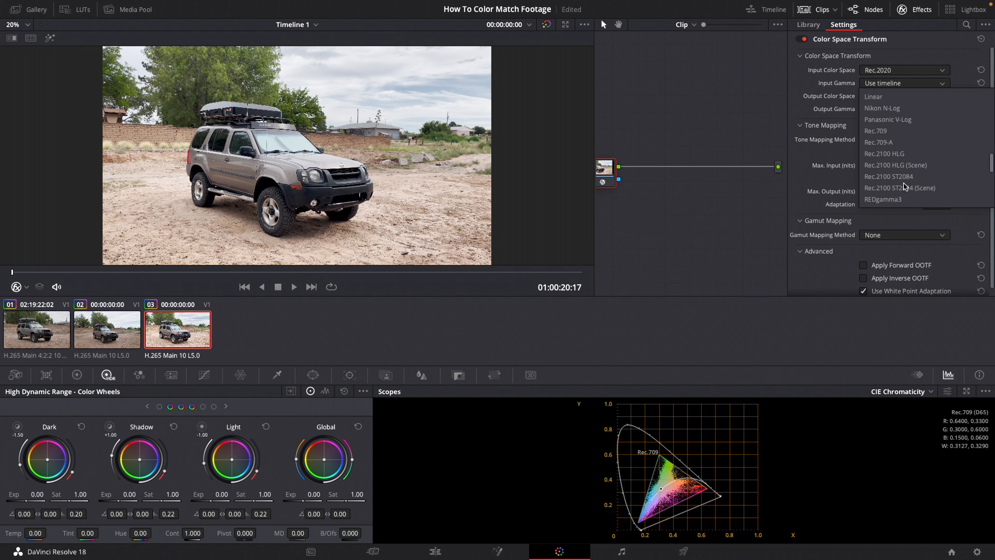
left_click(894, 154)
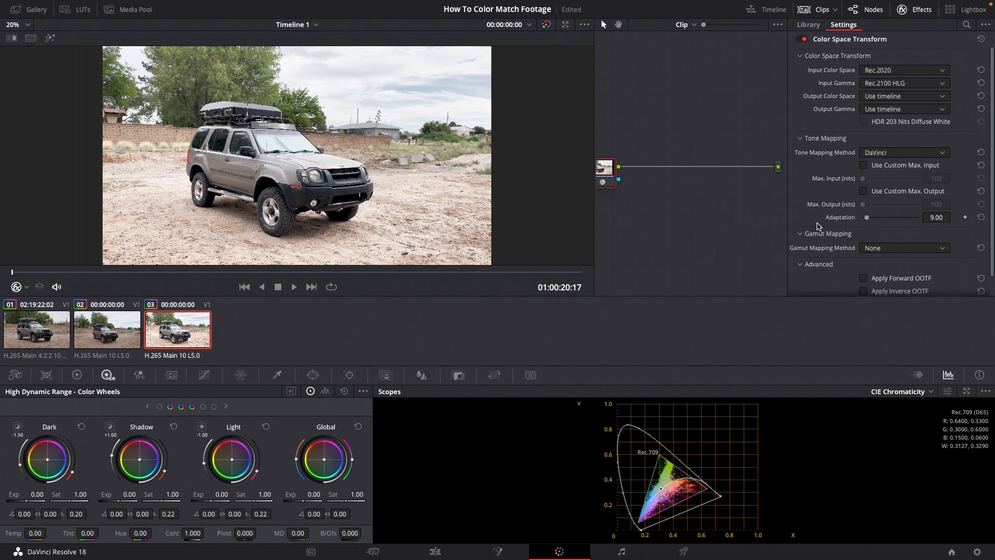
Step: Set the Color Space Transform's gamut mapping method to Saturation Compression and close the effect settings
left_click(899, 248)
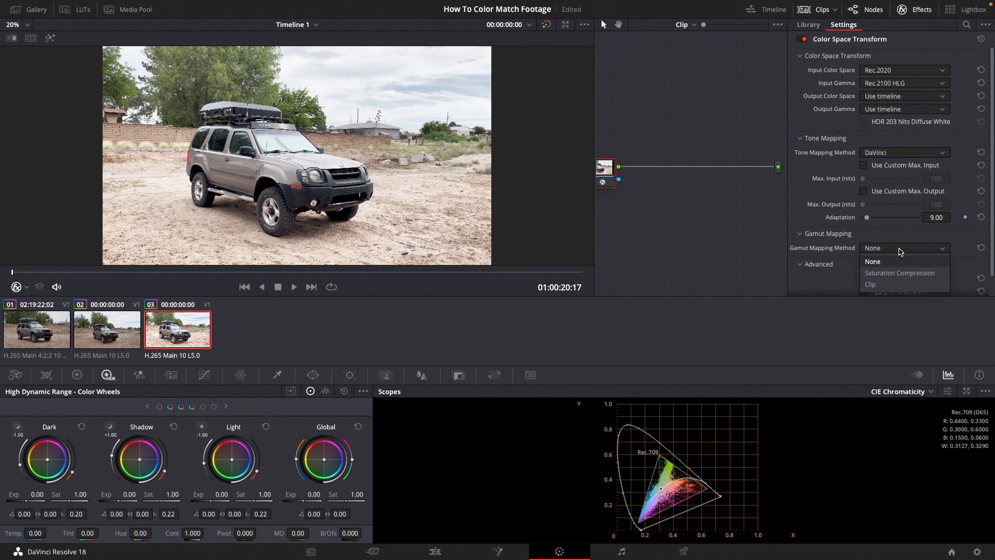
left_click(888, 277)
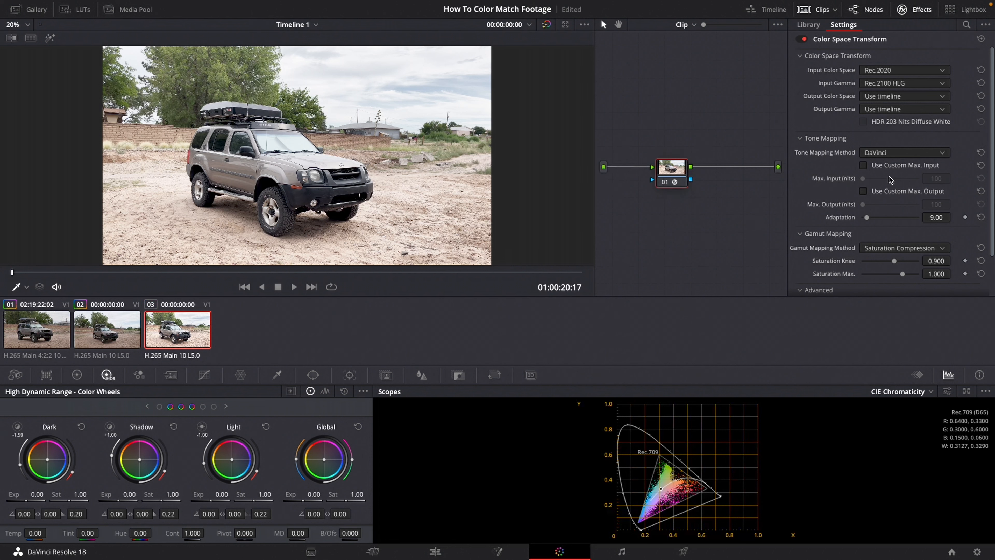
left_click(915, 10)
Step: Display the Waveform scope and insert a new node ahead of clip 03's Color Space Transform node
left_click(929, 391)
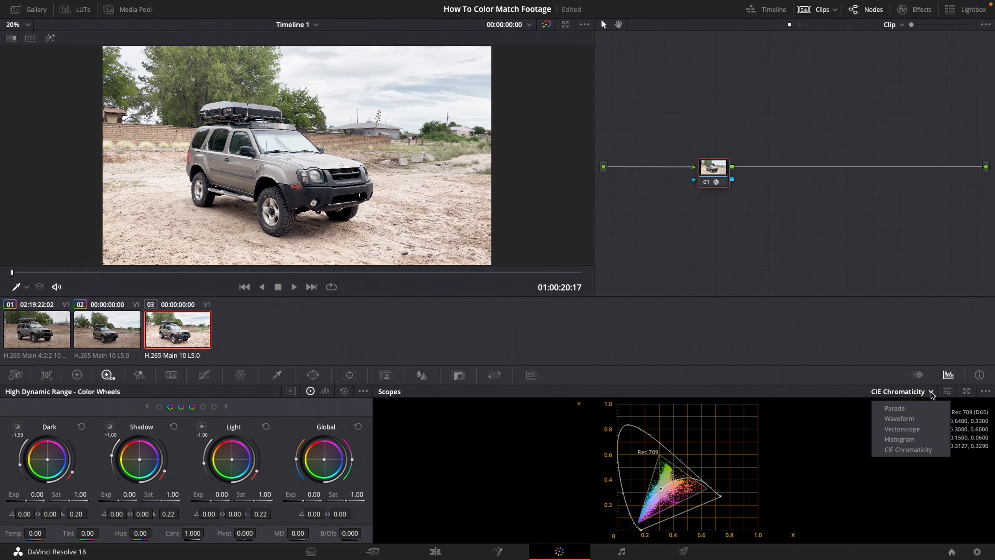
left_click(914, 421)
key("alt+s")
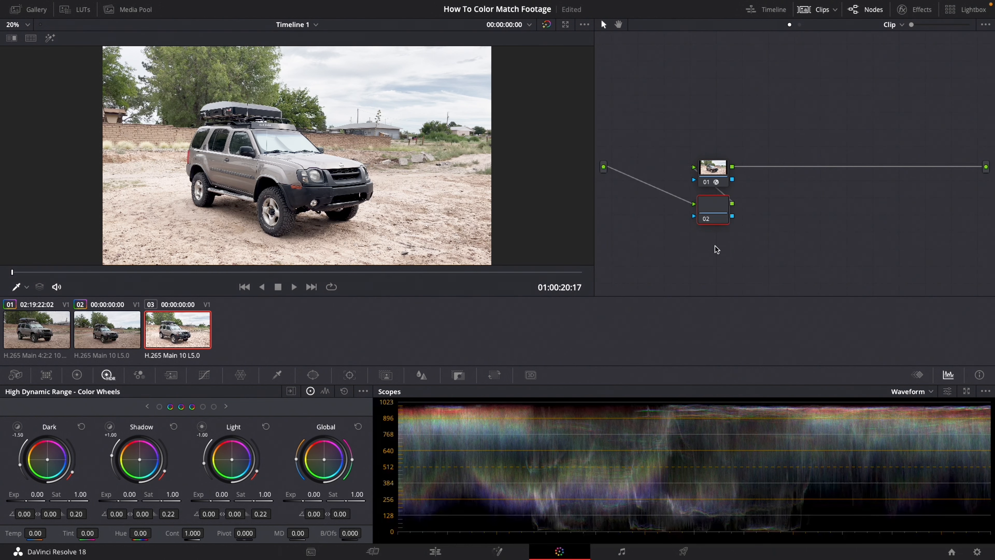
left_click(714, 216)
left_click_drag(714, 216, 663, 179)
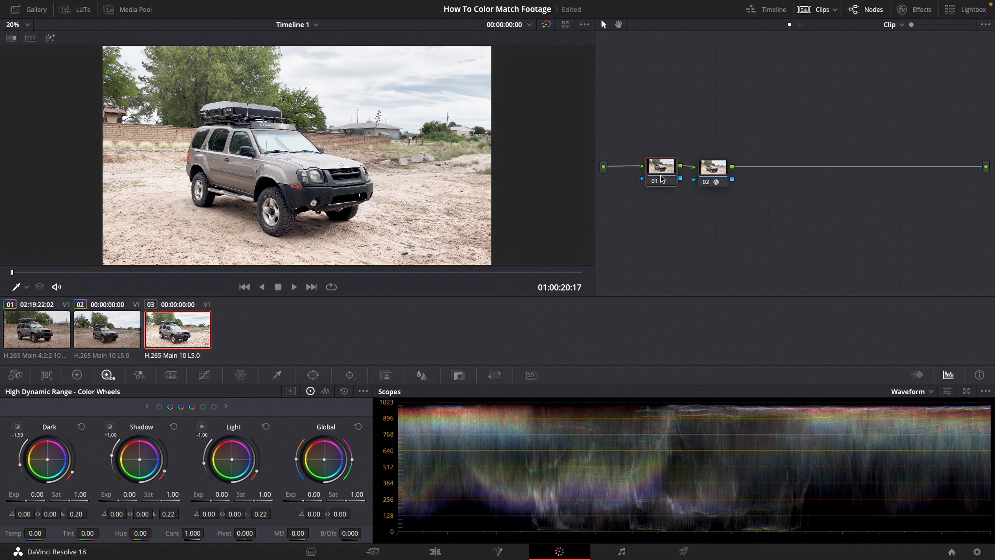
Step: Lower the midtones with a custom curve on clip 03's first node and save the project
left_click(204, 374)
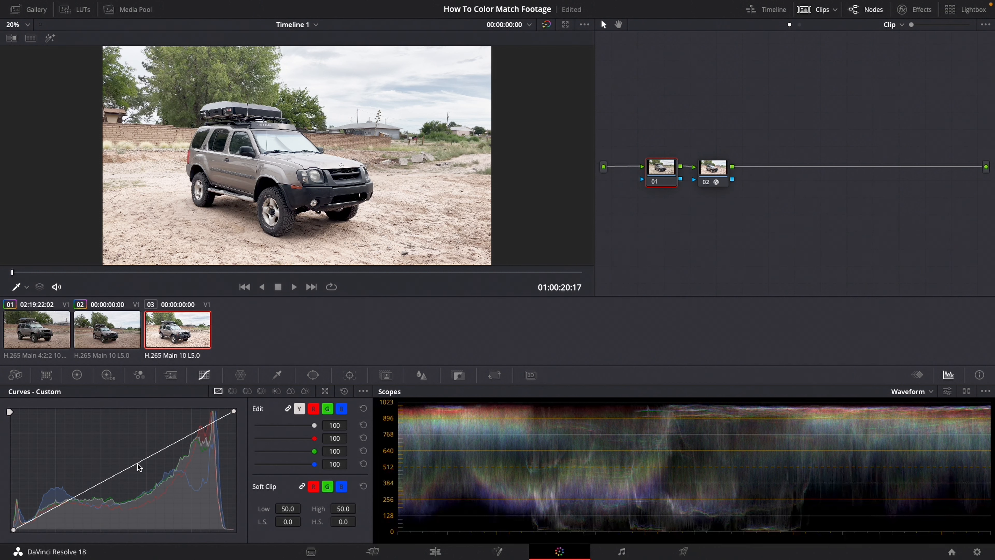
key("ctrl+s")
left_click_drag(142, 466, 150, 484)
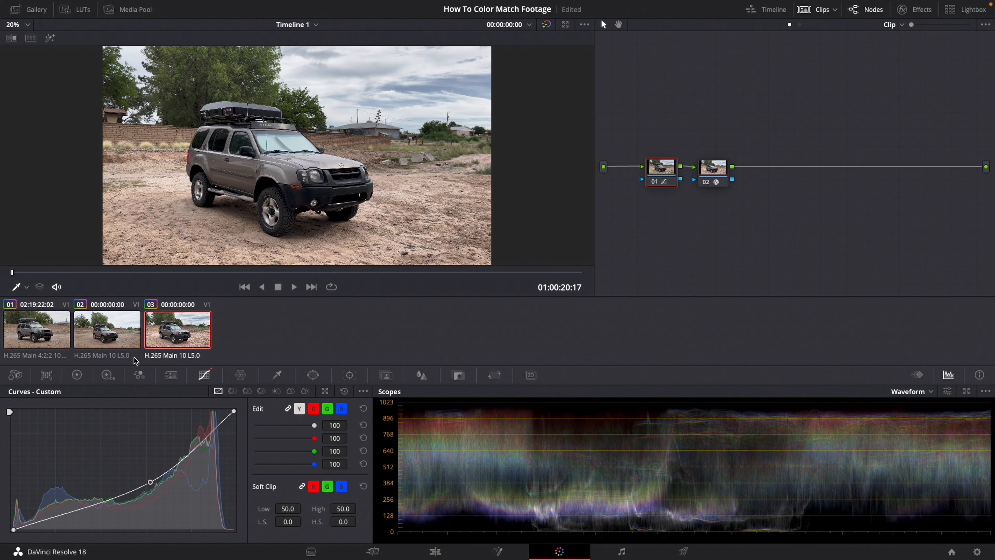
Step: Compare the image and waveform of clip 03 with those of clips 01 and 02
left_click(122, 335)
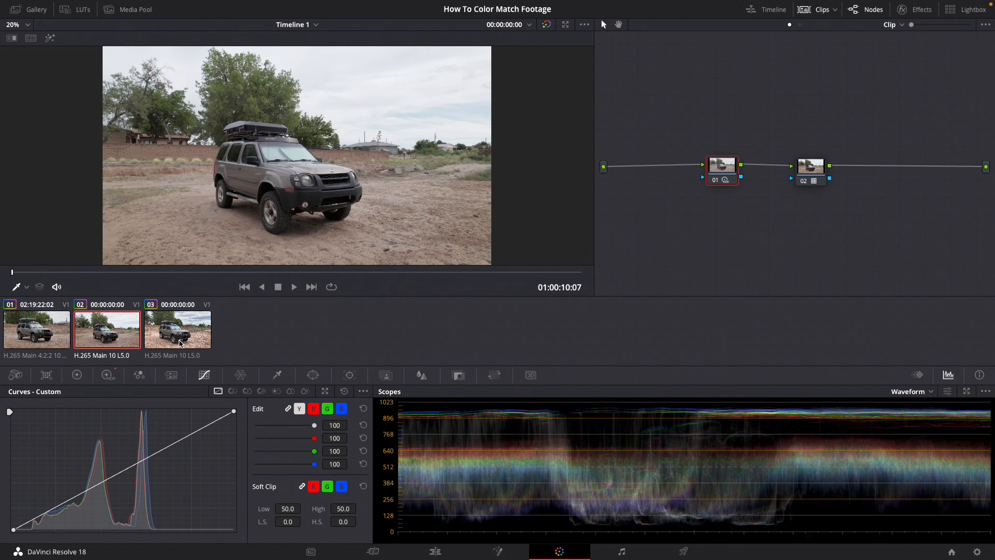
left_click(33, 336)
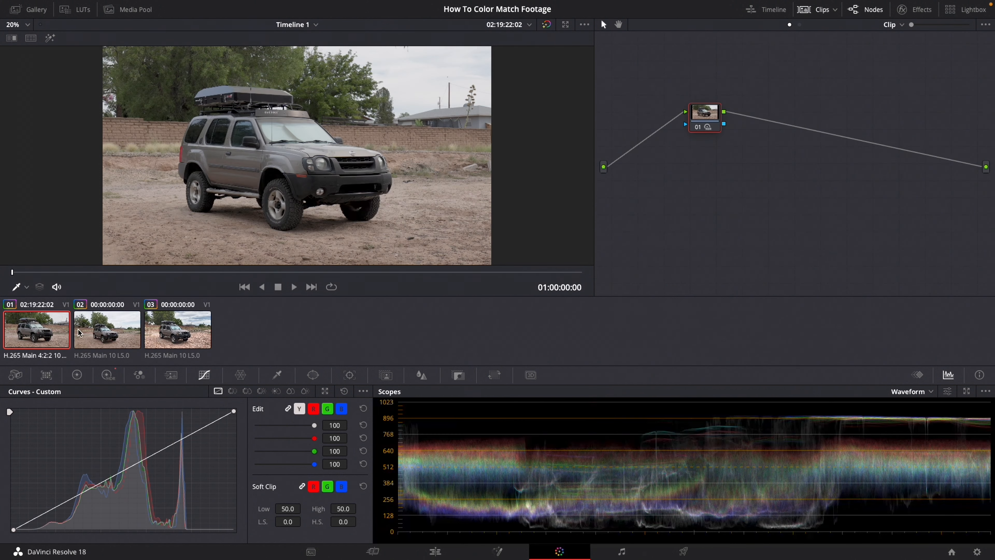
left_click(106, 334)
left_click(179, 336)
left_click(111, 334)
left_click(173, 340)
left_click(122, 331)
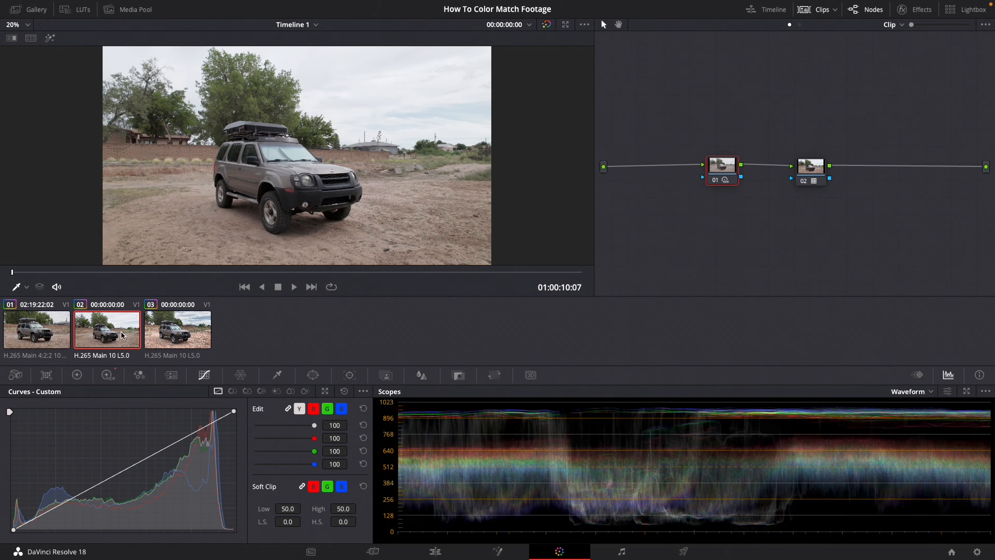
left_click(178, 336)
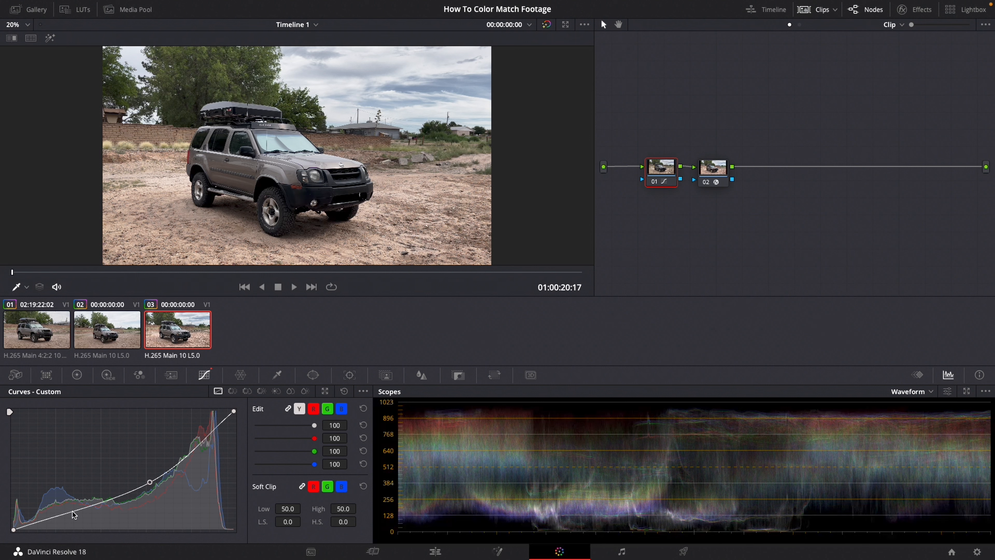
Step: Lift the shadows slightly with a second point on clip 03's custom curve and compare the result with clip 02
left_click_drag(73, 511, 71, 508)
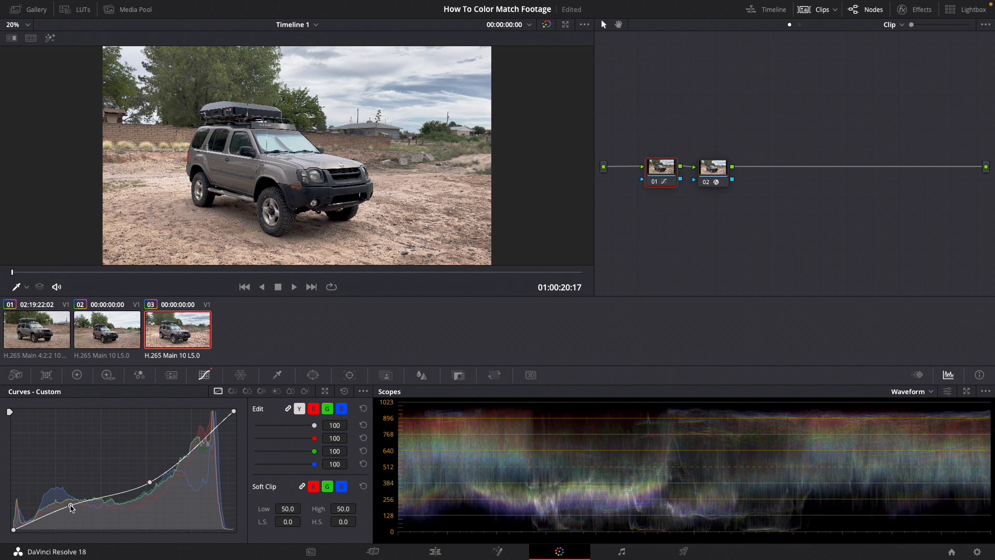
left_click(116, 333)
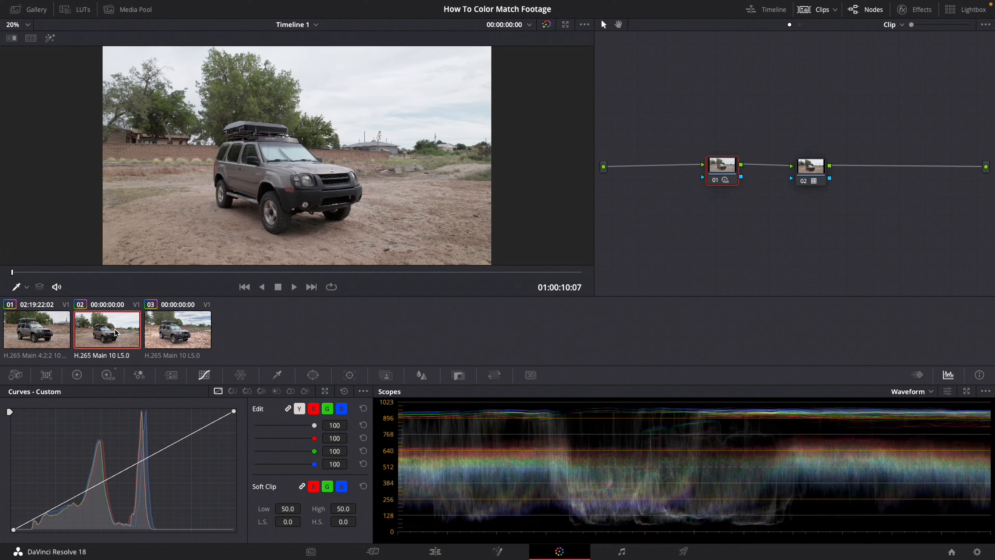
left_click(177, 343)
left_click(107, 330)
left_click(174, 330)
left_click(120, 325)
left_click(169, 328)
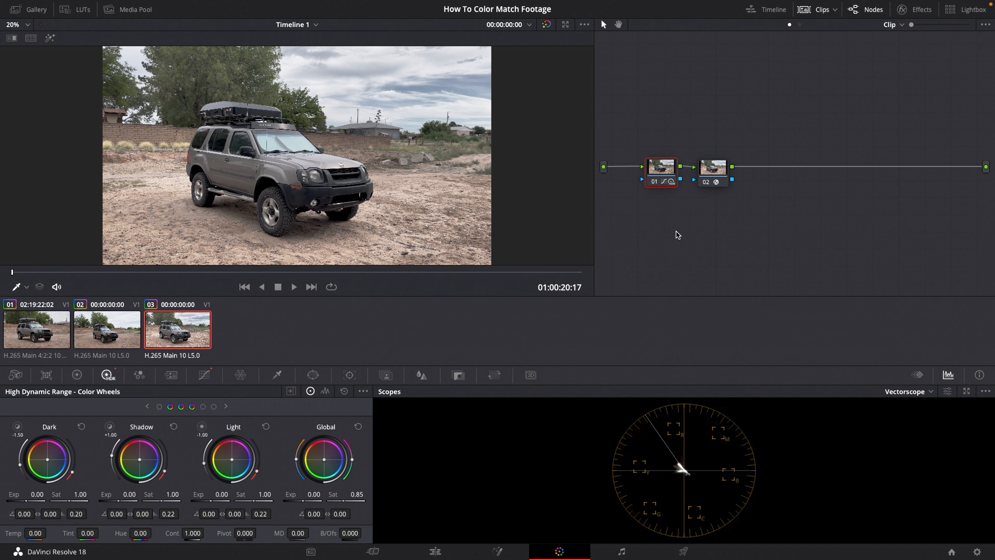
Step: Compare all three clips in the viewer and on the Vectorscope to judge how closely their color and saturation match
left_click(101, 327)
left_click(43, 329)
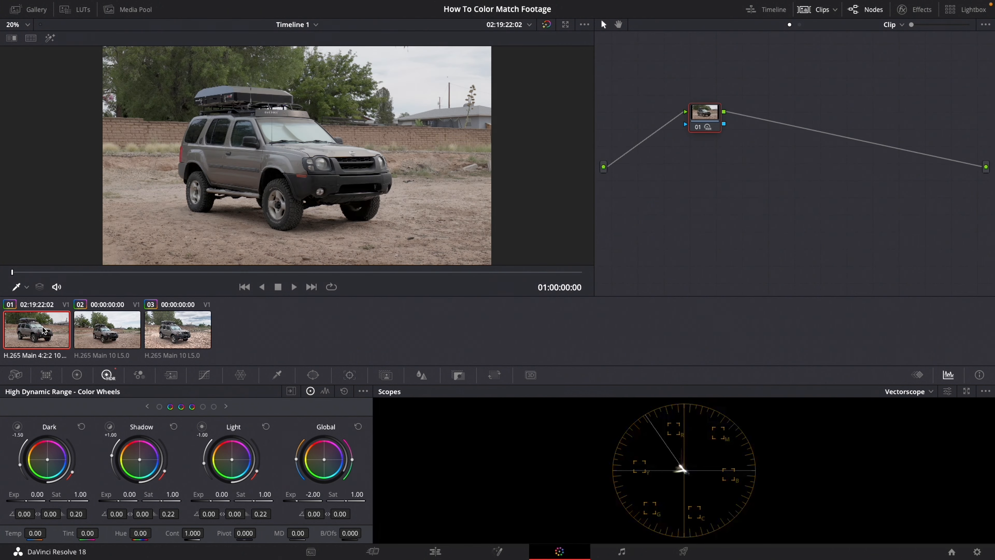
left_click(104, 328)
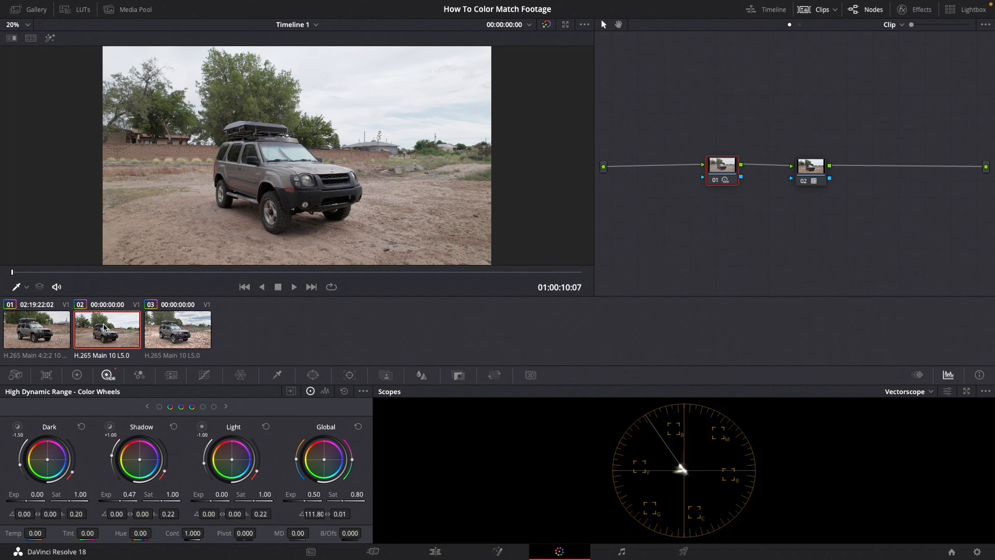
left_click(185, 332)
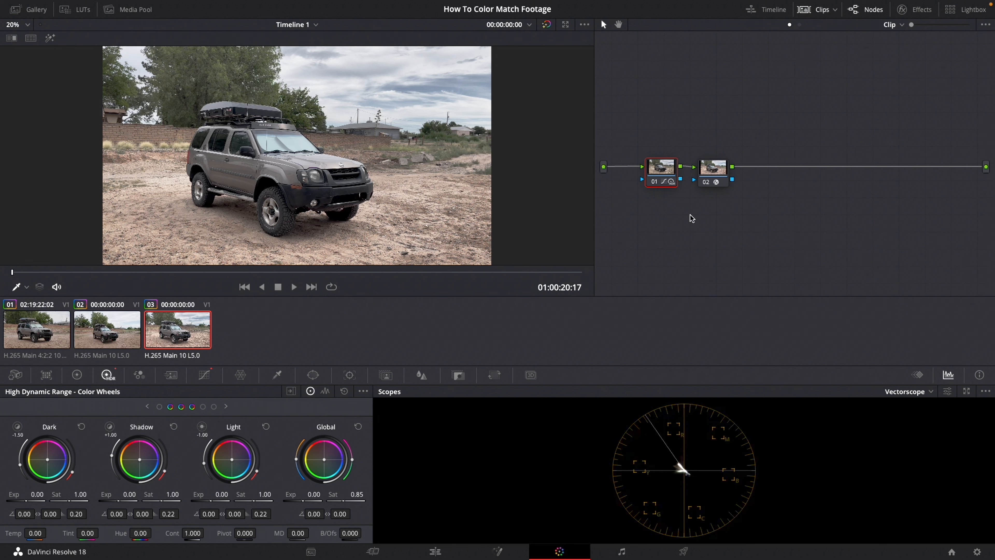
left_click(106, 332)
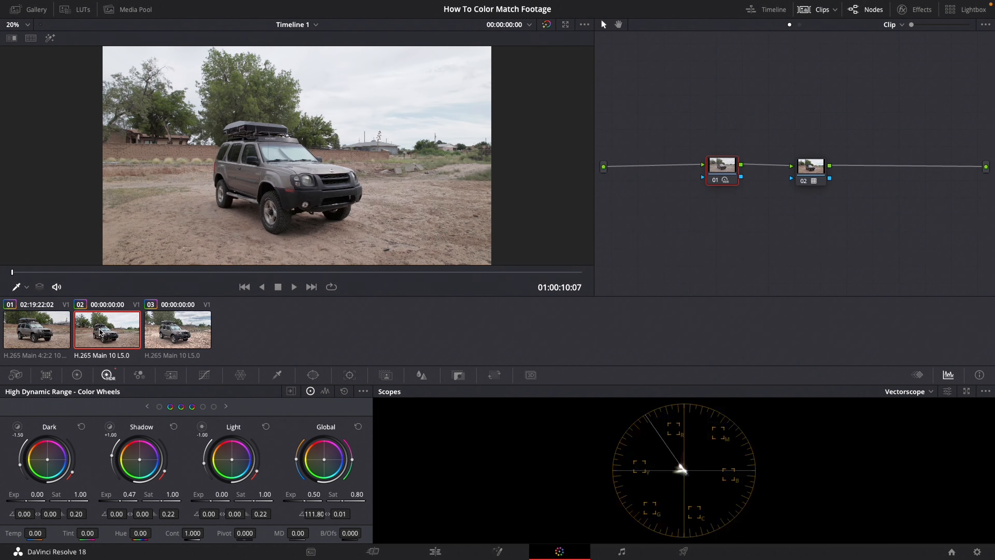
left_click(46, 333)
left_click(104, 330)
left_click(182, 328)
left_click(116, 336)
left_click(34, 327)
left_click(100, 324)
left_click(165, 330)
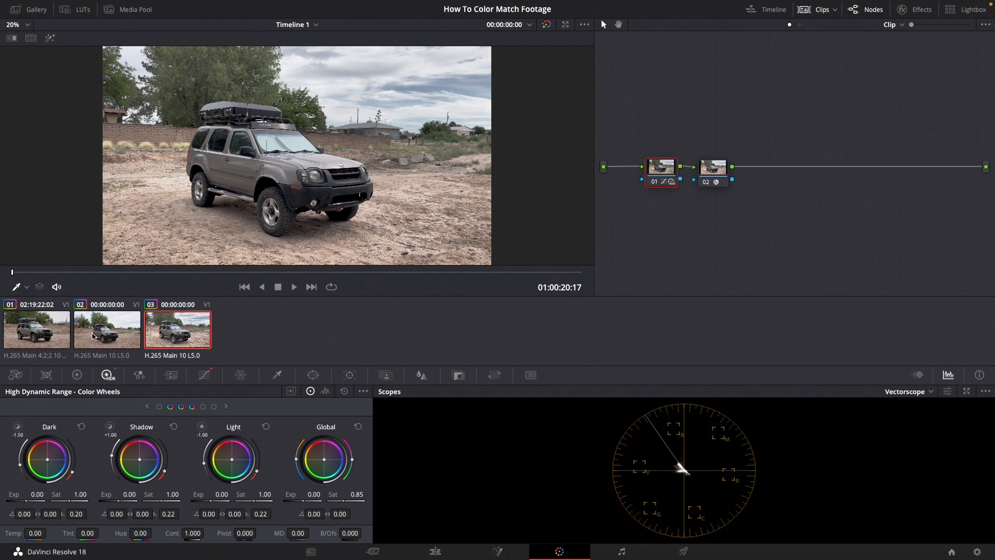
left_click(113, 324)
left_click(38, 328)
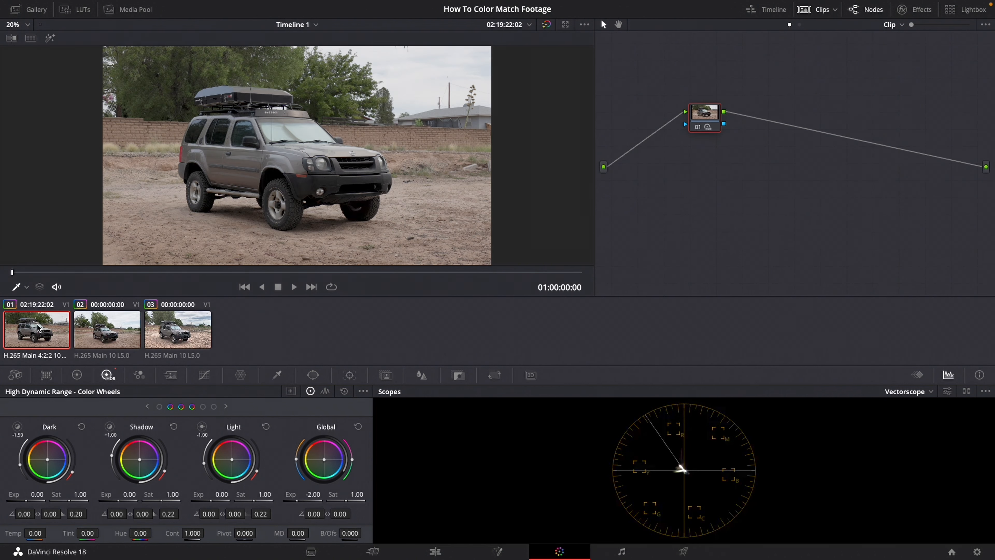
left_click(98, 331)
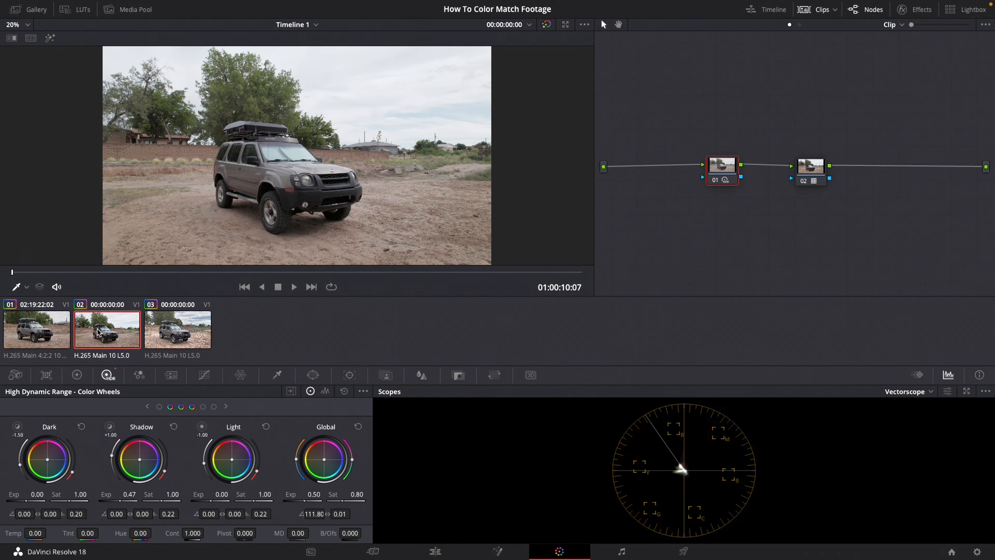
left_click(169, 334)
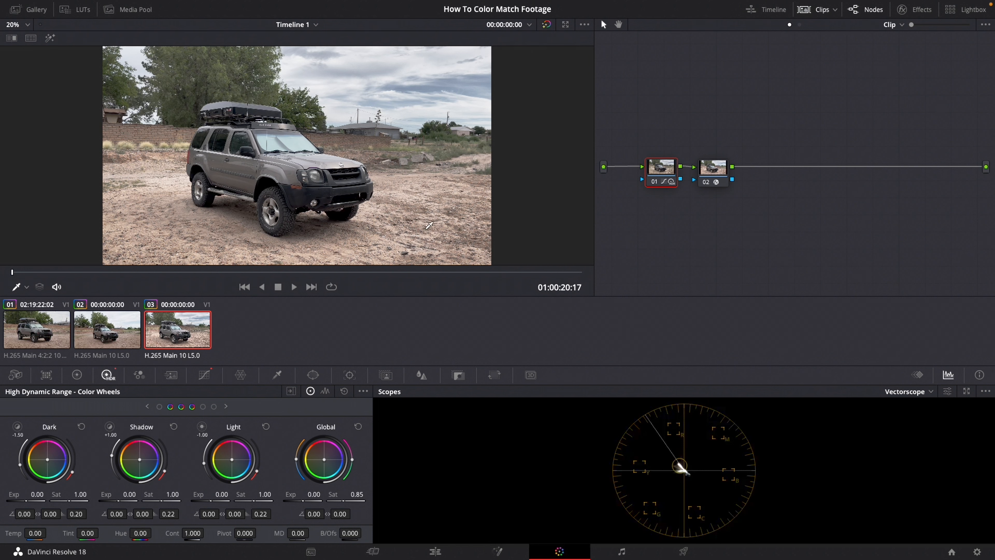
left_click(112, 331)
left_click(34, 333)
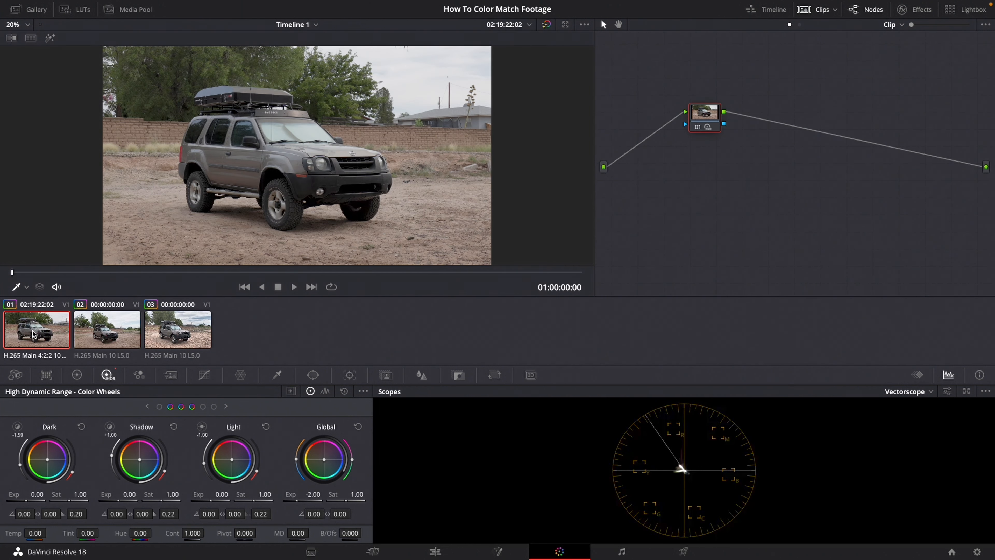